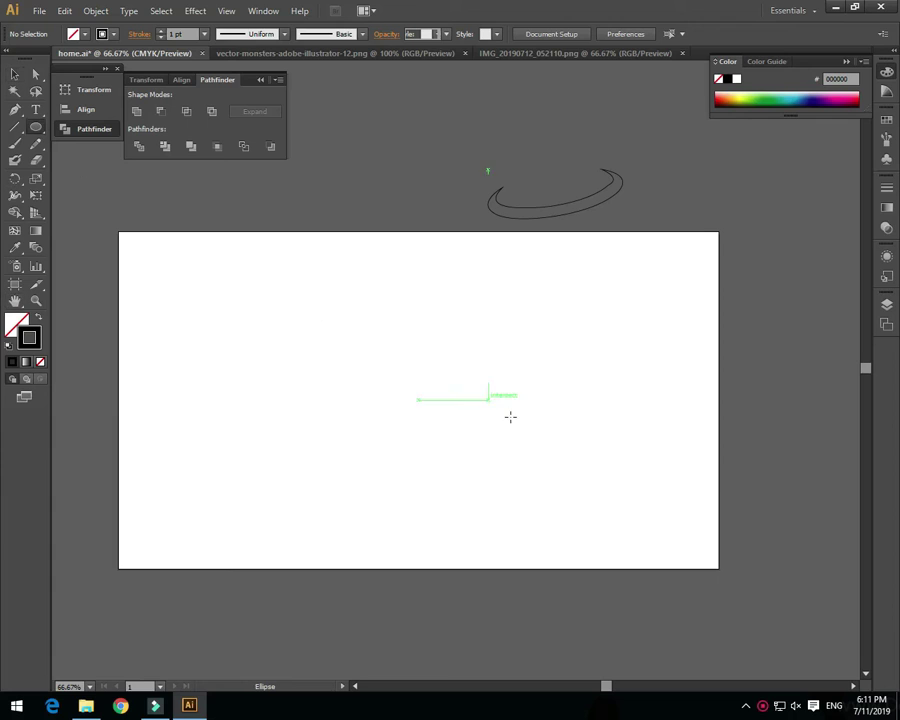
Step: Draw a small circle right of centre and scale a larger concentric copy around it
mouse_move(547, 400)
left_mouse_down()
mouse_move(572, 412)
mouse_move(580, 433)
left_mouse_up()
left_click(14, 74)
key("a")
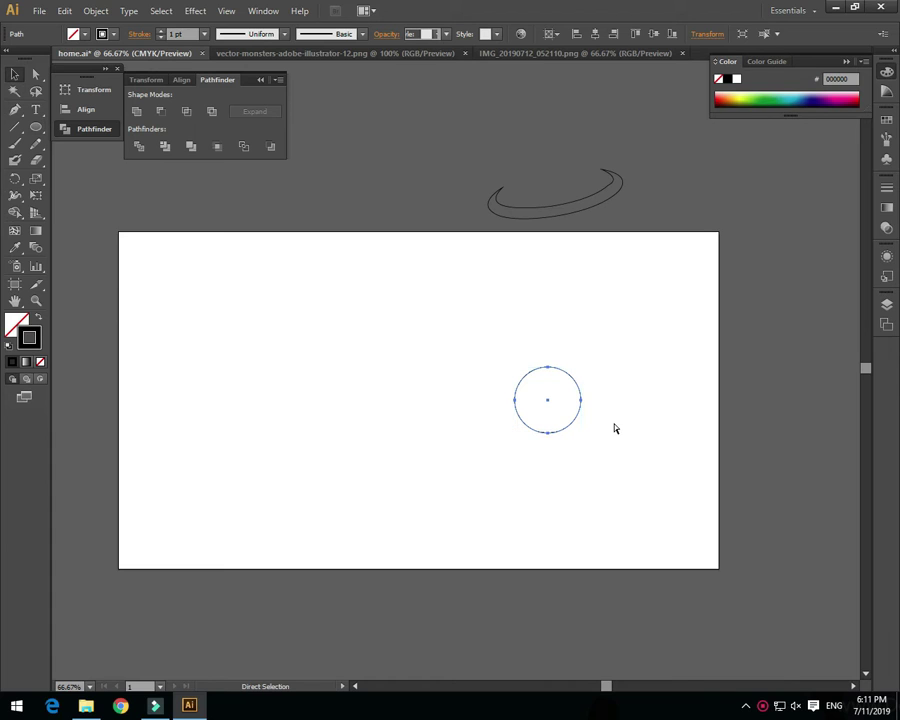
key("v")
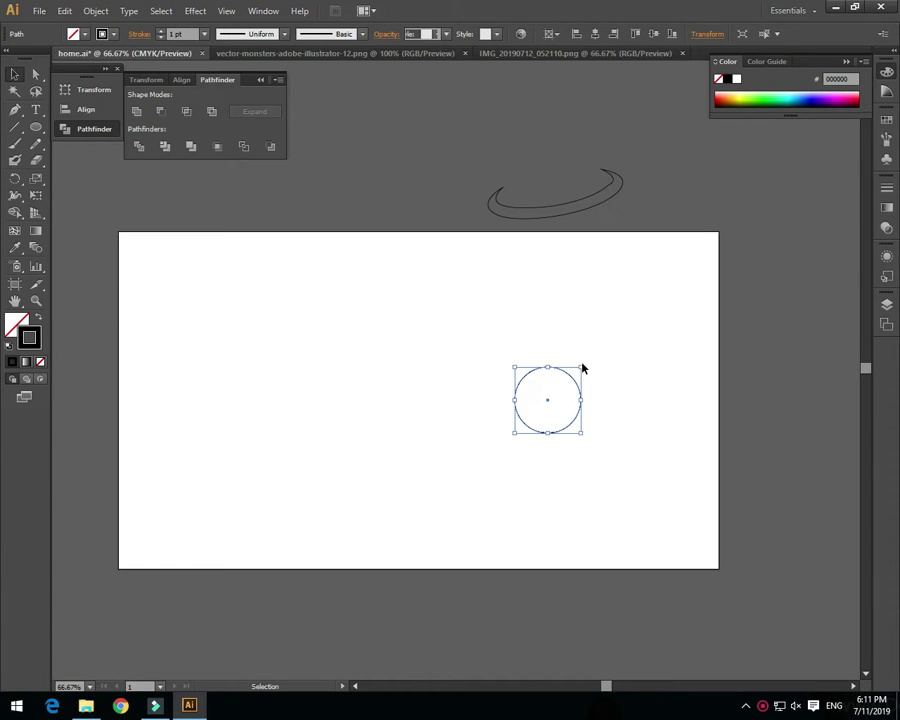
left_click_drag(581, 367, 596, 359)
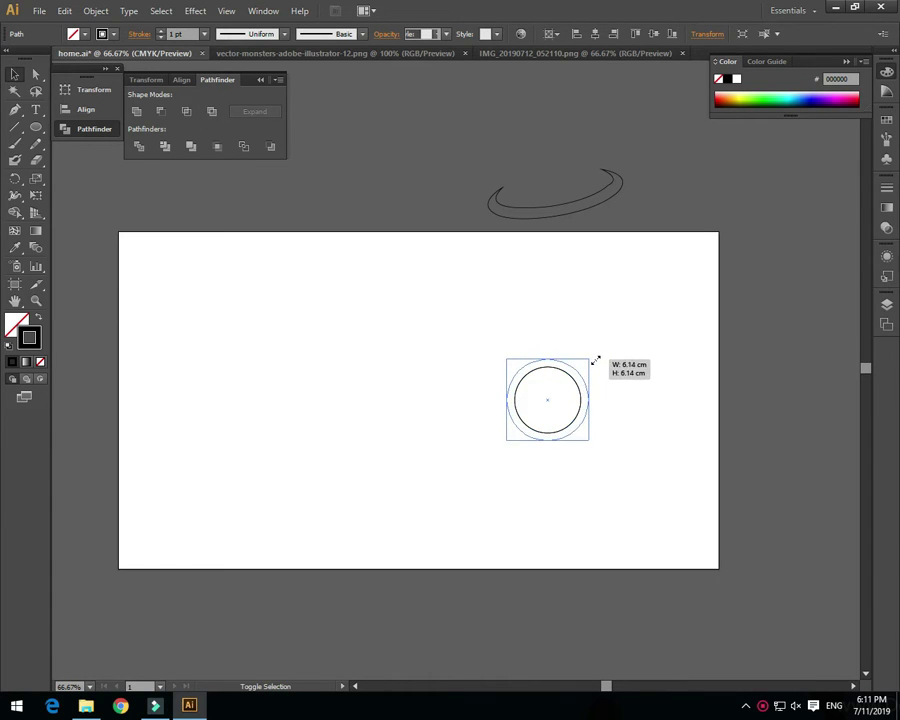
left_click_drag(596, 359, 594, 357)
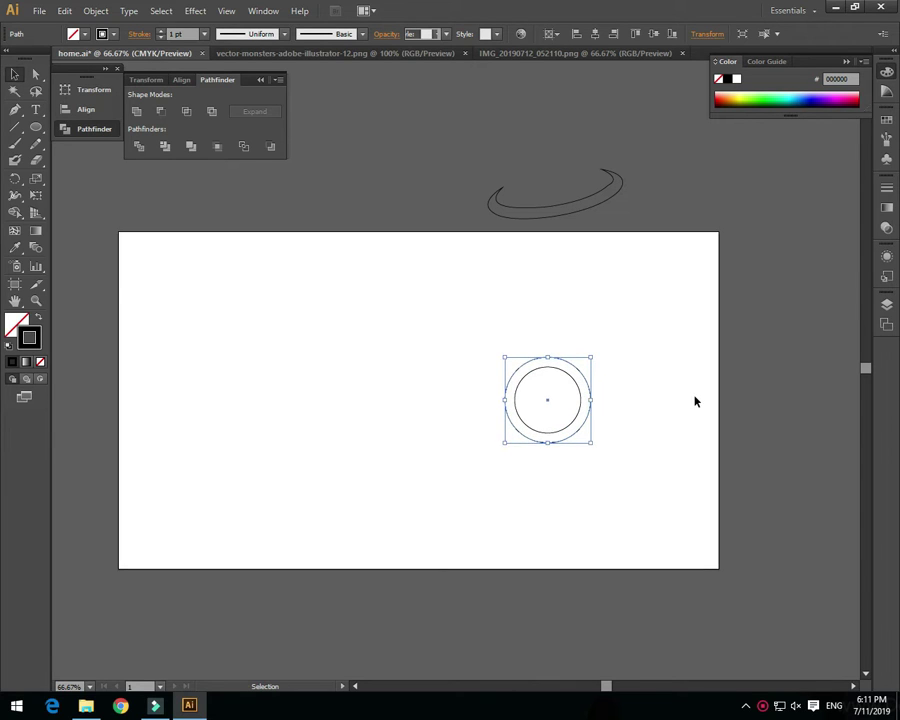
Step: Fill the outer circle solid black and send it behind the inner circle
left_click(601, 420)
left_click(587, 421)
key("shift+x")
left_click(482, 420)
left_click(557, 409)
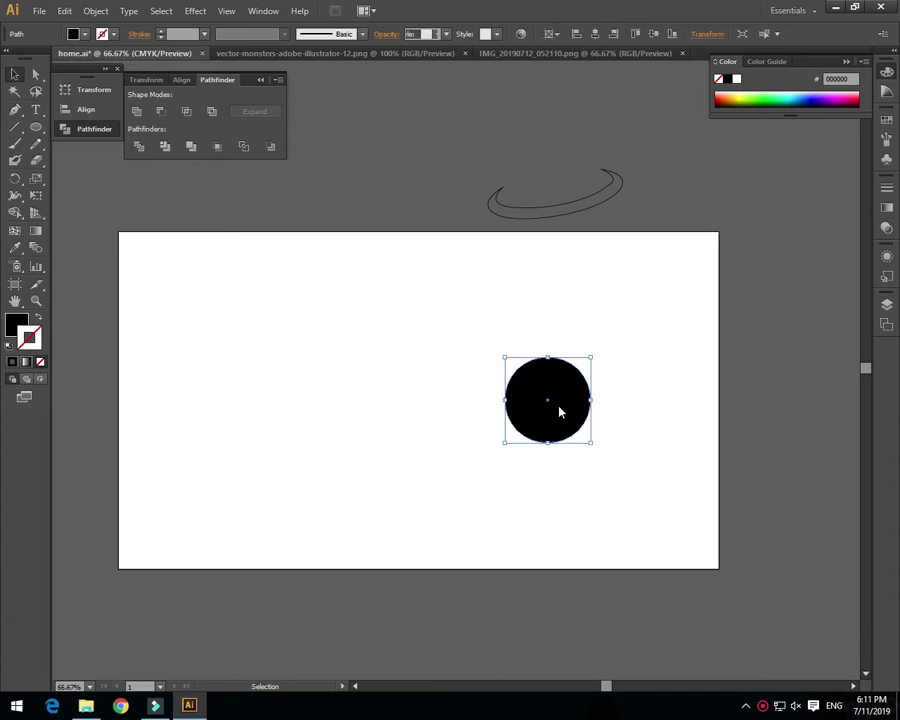
right_click(557, 408)
mouse_move(598, 605)
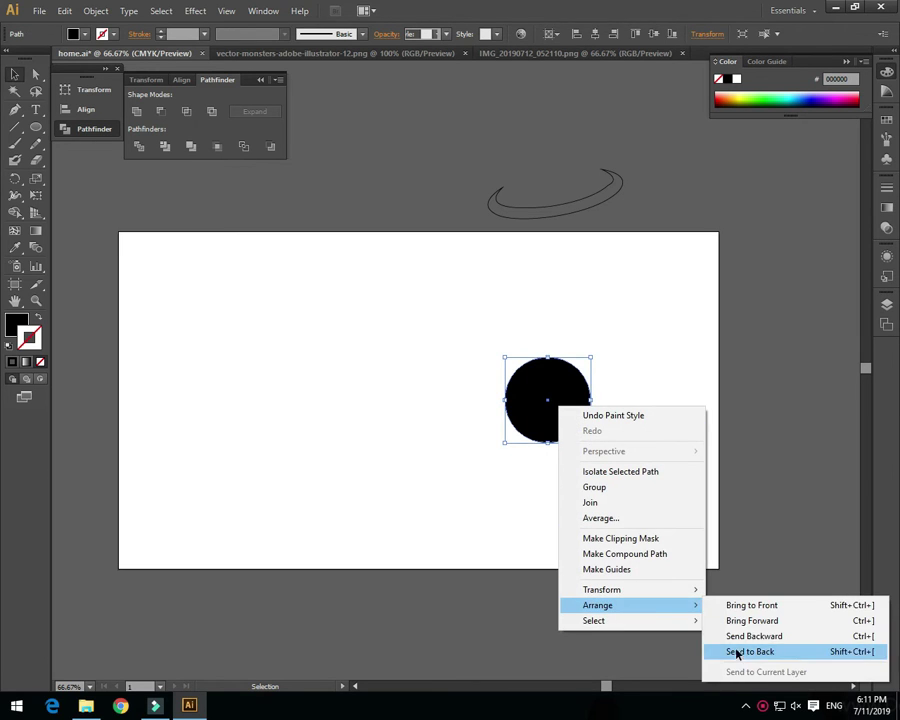
left_click(737, 651)
left_click(573, 449)
Step: Bring the inner circle to the front and subtract it from the black circle with Minus Front
left_click(575, 420)
right_click(577, 425)
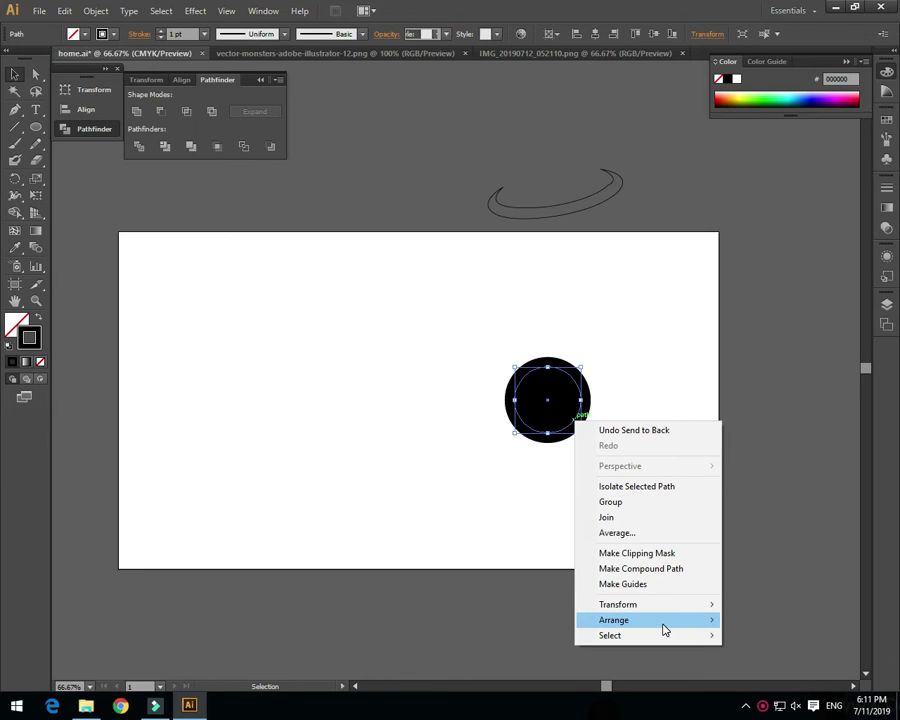
left_click(555, 622)
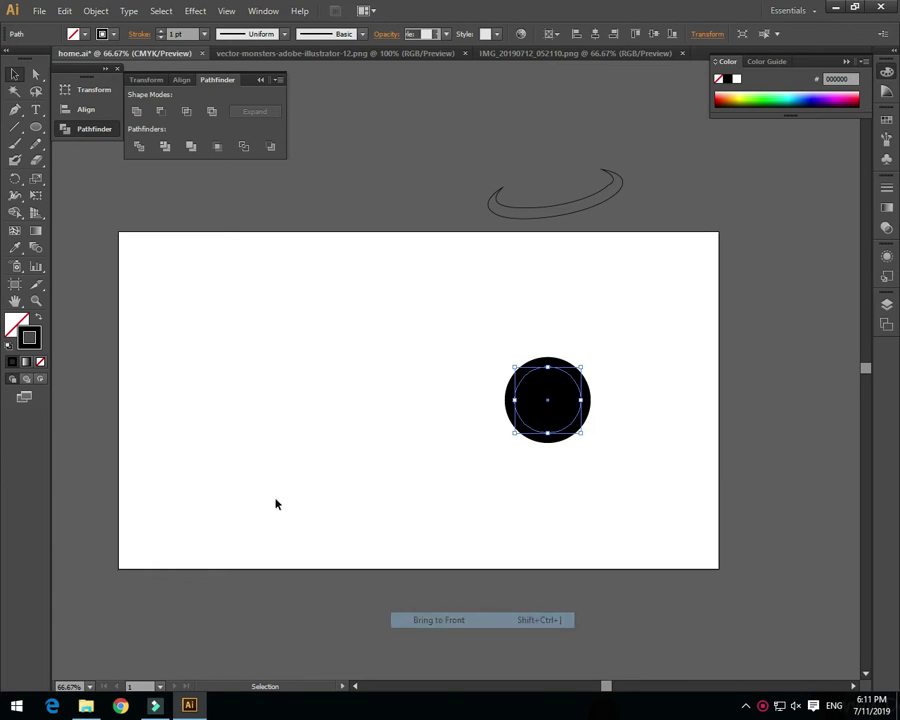
left_click(38, 320)
left_click_drag(650, 356, 436, 446)
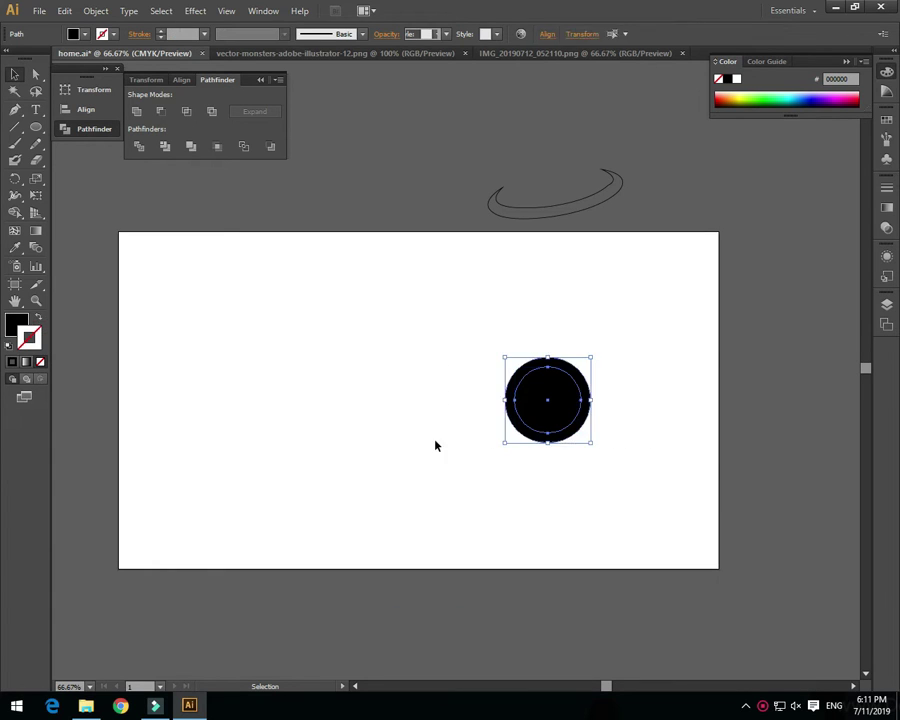
left_click(159, 112)
left_click(320, 375)
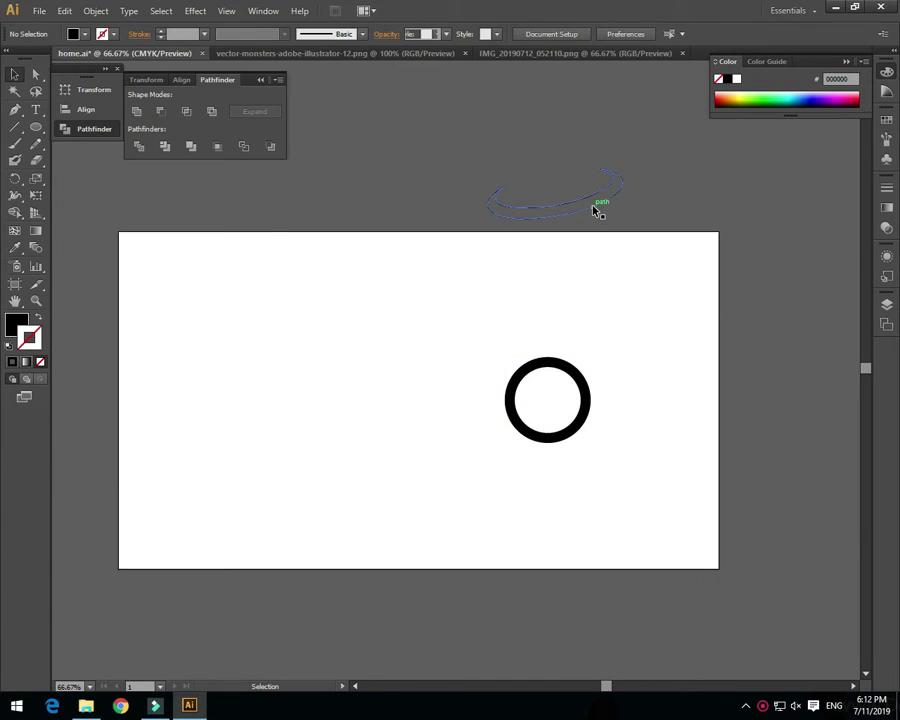
Step: Move the arc onto the ring and centre both horizontally, aligned to the selection
left_click_drag(595, 210, 583, 408)
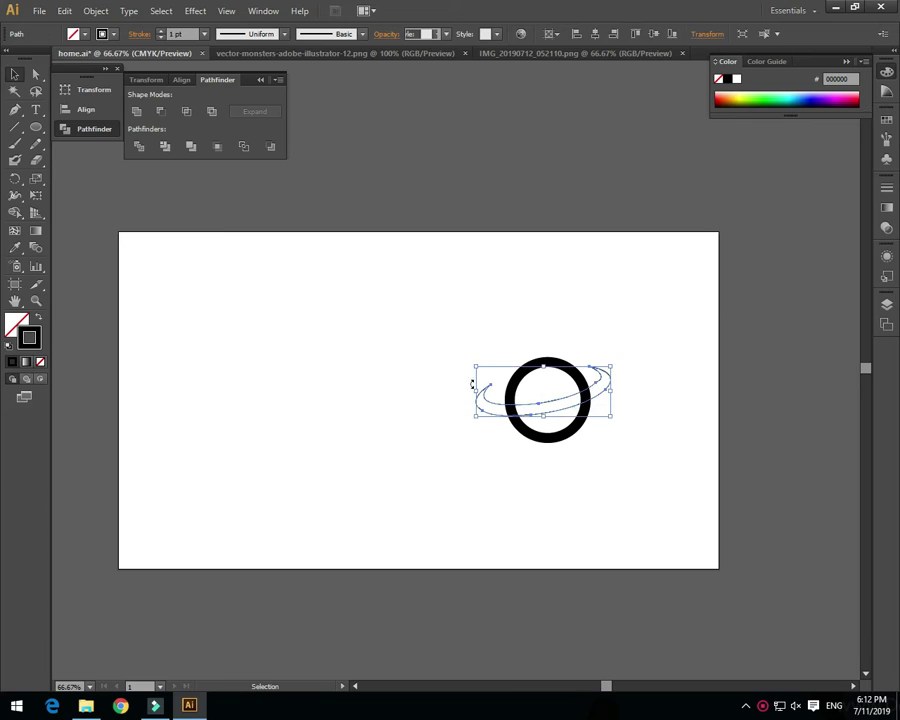
left_click(575, 358, "shift")
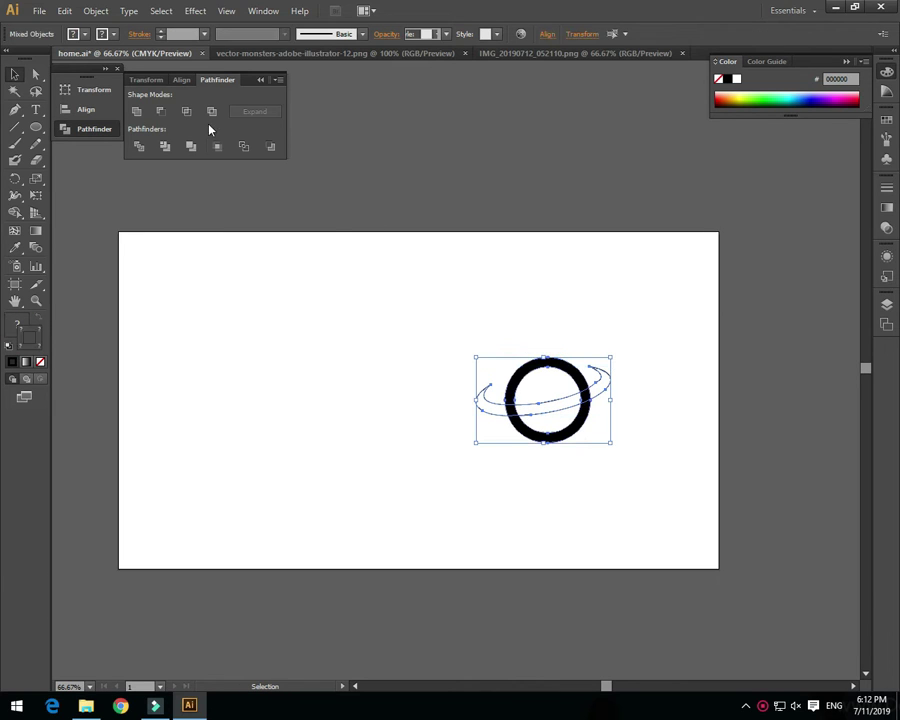
left_click(88, 110)
left_click(262, 192)
left_click(292, 207)
left_click(162, 111)
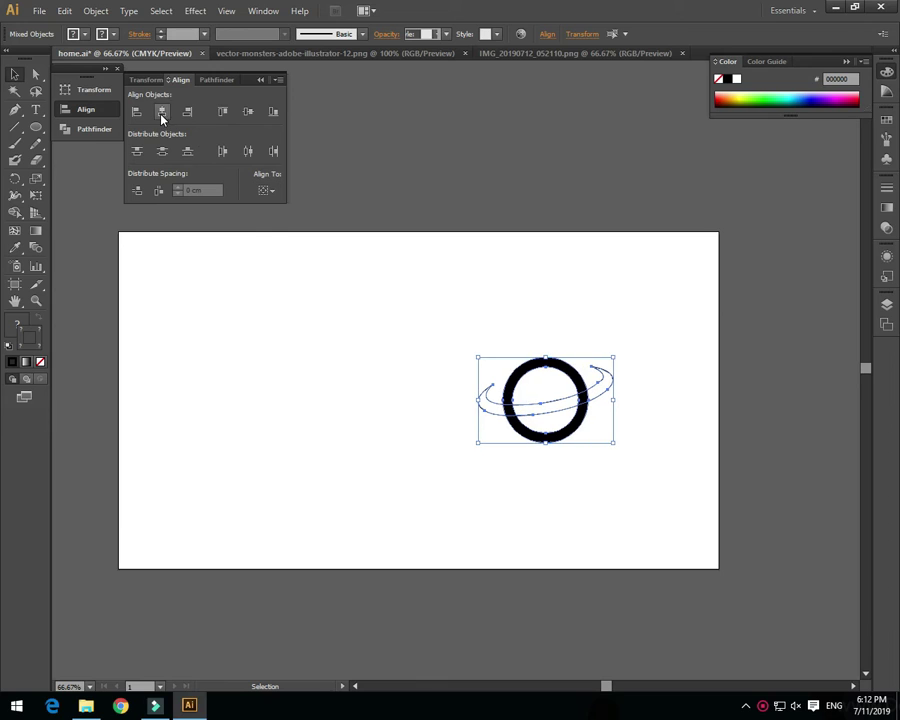
left_click(377, 137)
left_click(350, 153)
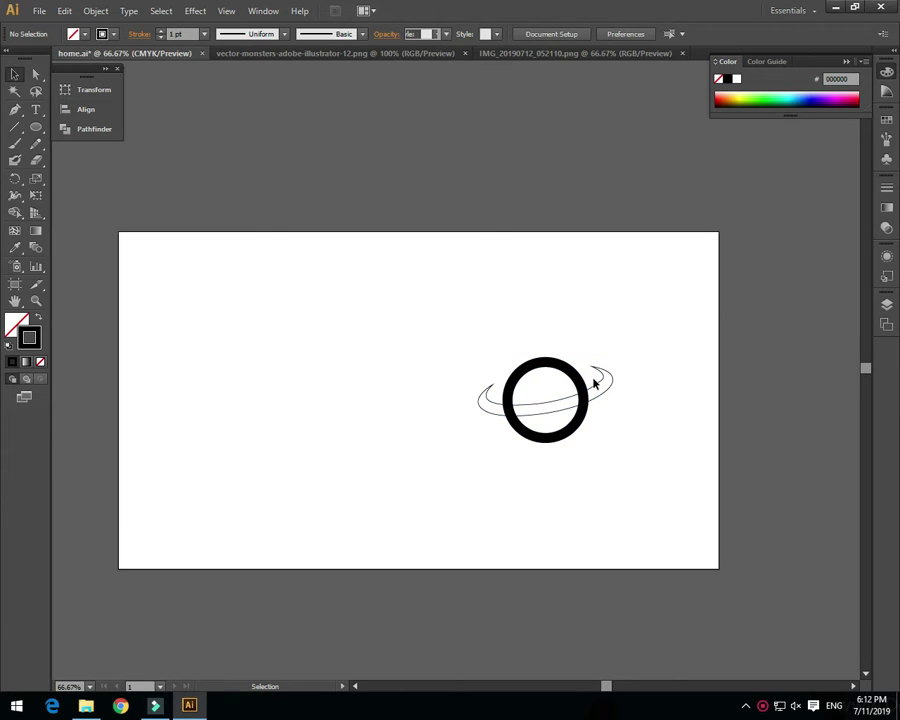
Step: Copy the arc to the left and tilt the original arc across the ring
left_click_drag(605, 386, 512, 399)
left_click(632, 384)
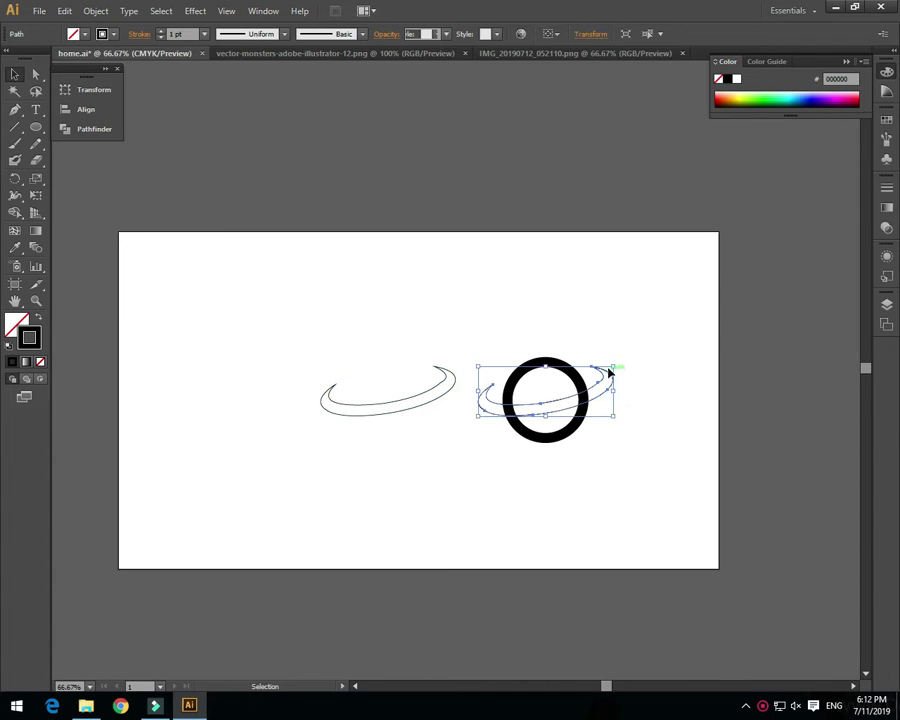
left_click_drag(616, 362, 620, 374)
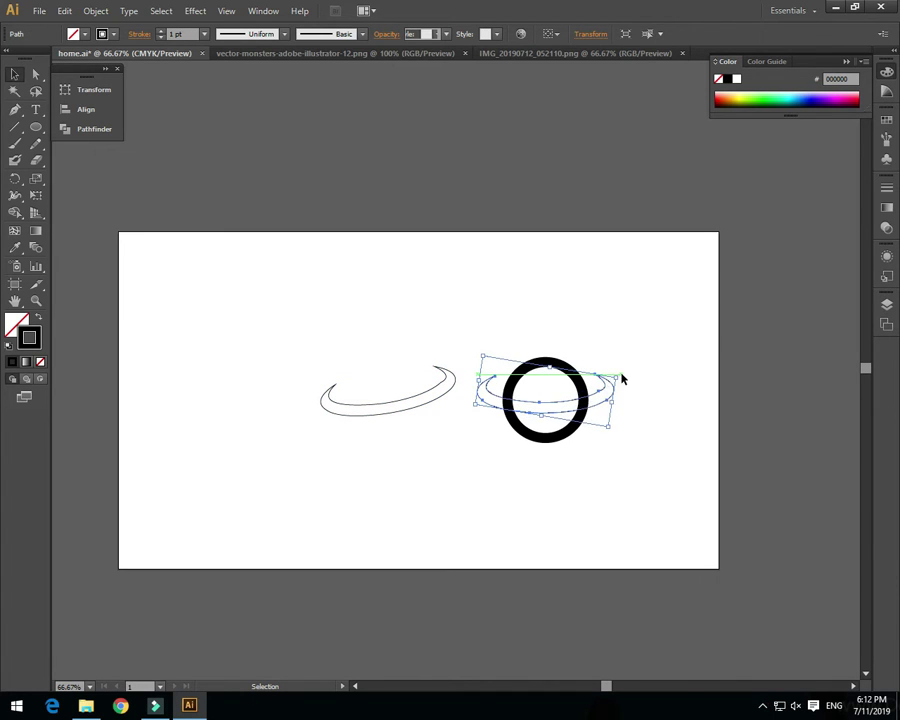
left_click_drag(582, 410, 590, 412)
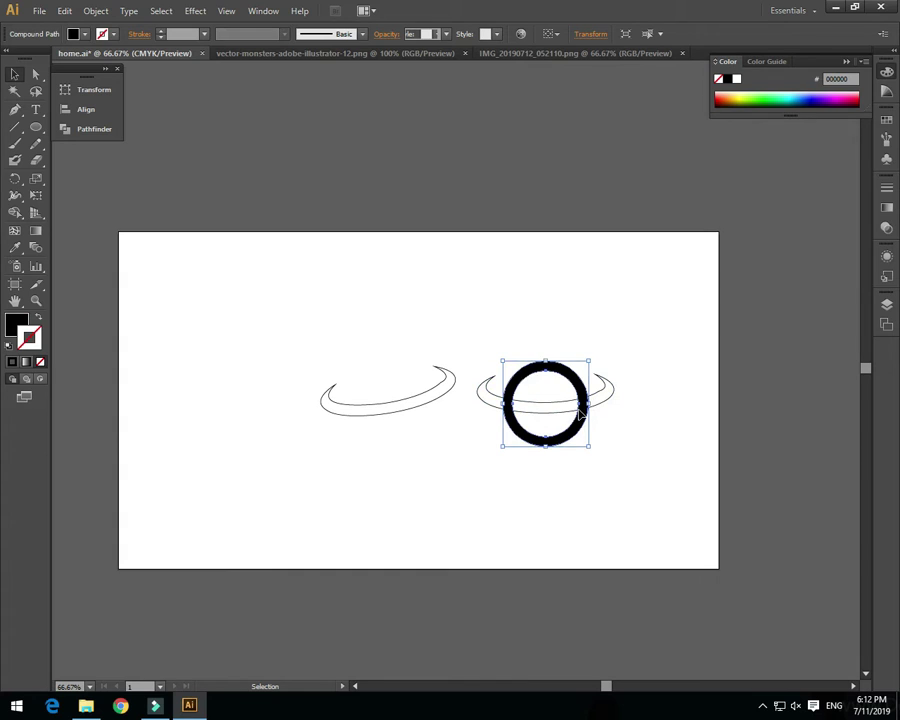
left_click(598, 404)
left_click_drag(600, 410, 600, 413)
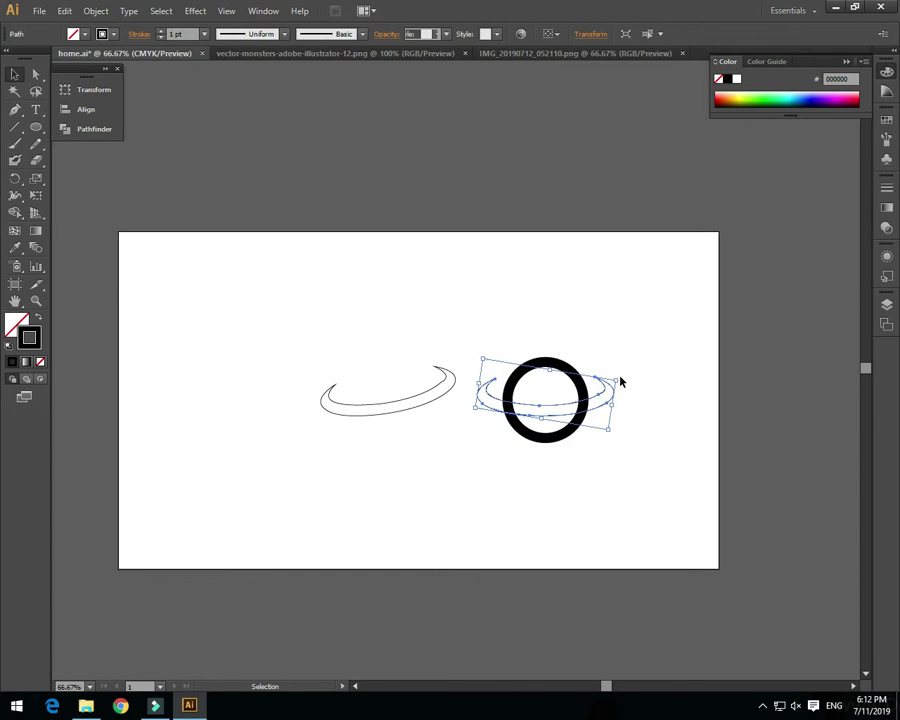
left_click_drag(619, 376, 618, 372)
Step: Swap fill and stroke so the tilted arc becomes a solid black band
left_click(638, 392)
left_click(612, 410)
left_click(39, 317)
Step: Bring the band in front of the ring and cut it out with Minus Front, notching the ring
left_click(378, 490)
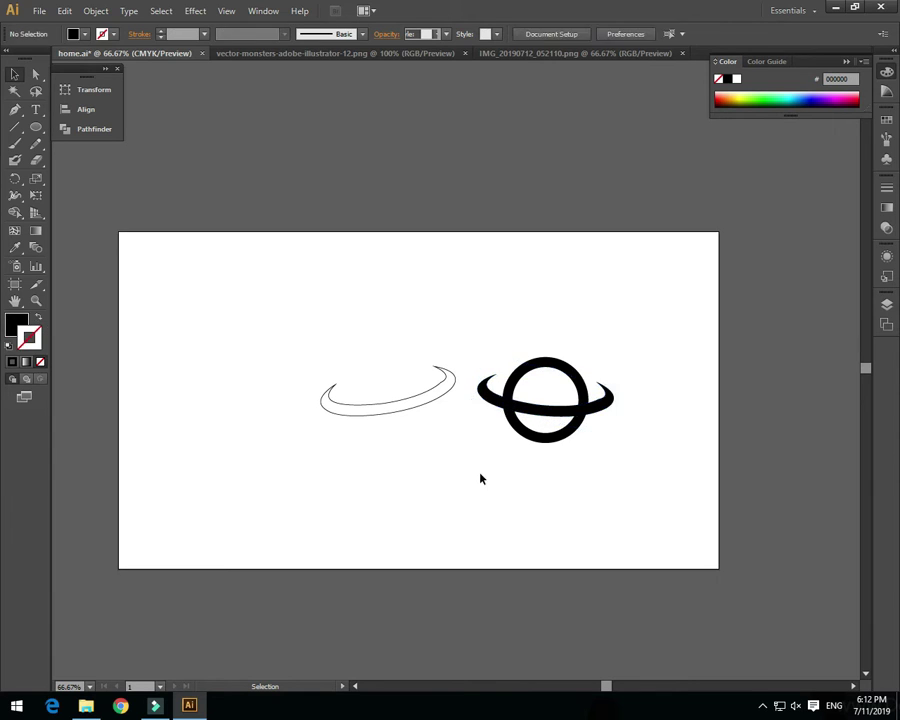
right_click(596, 407)
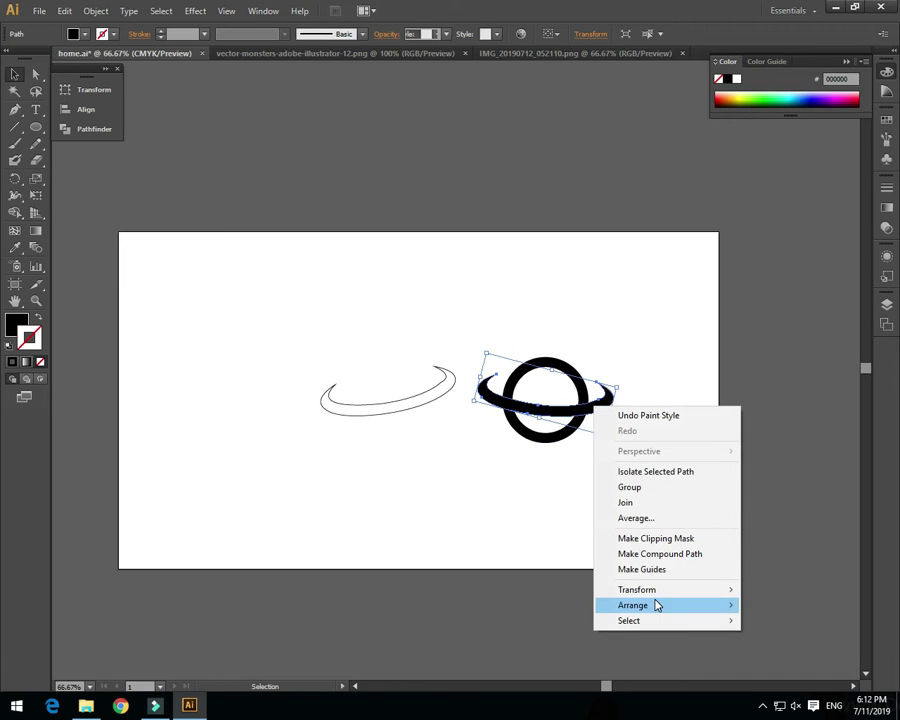
left_click(571, 605)
left_click(605, 430)
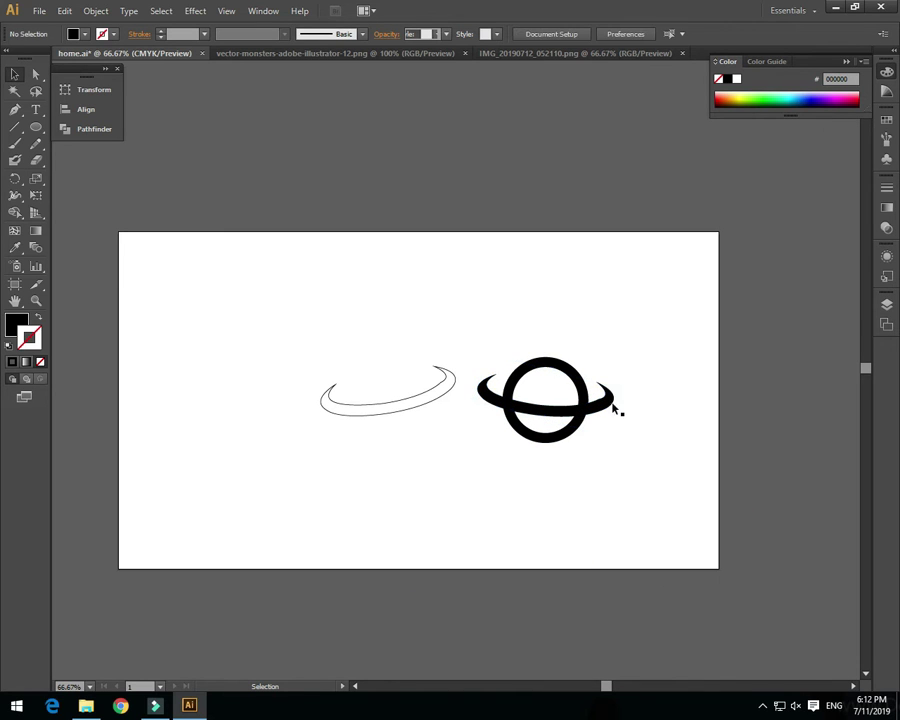
key("ctrl+a")
left_click(95, 127)
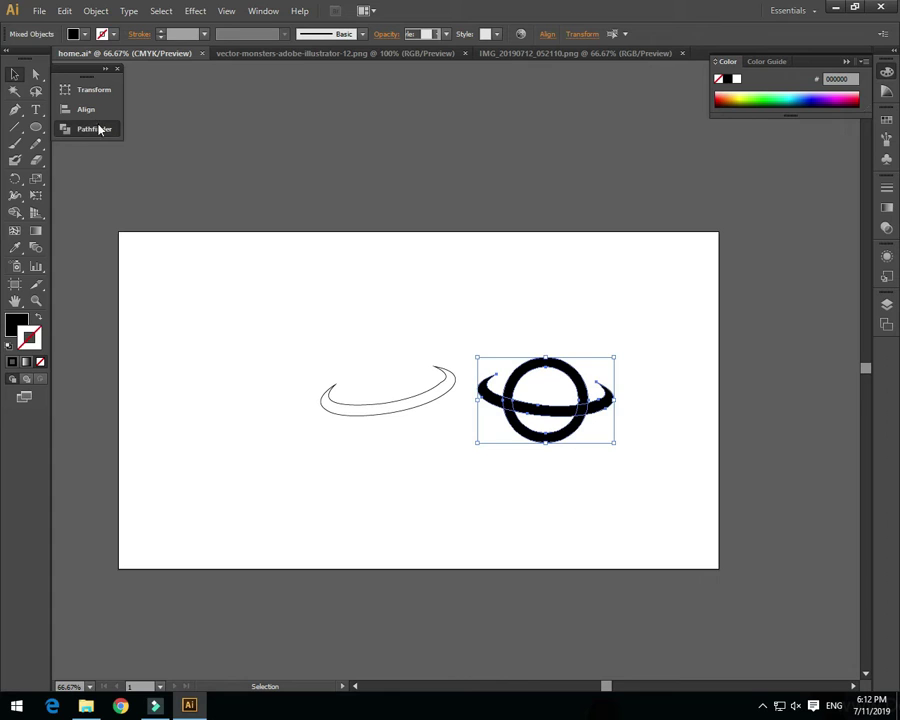
left_click(158, 112)
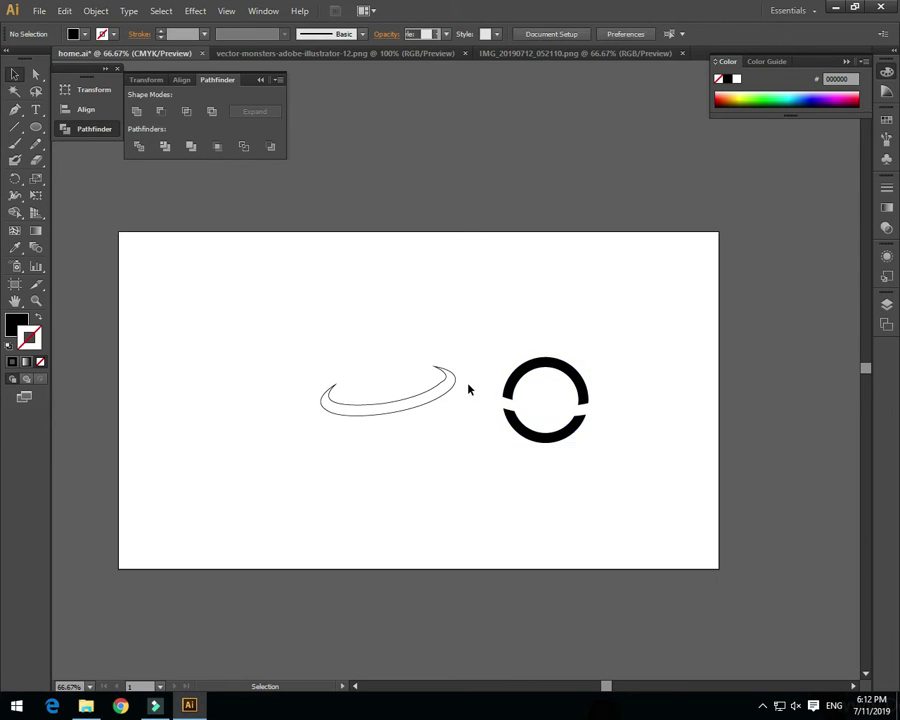
Step: Move the spare arc copy onto the notched ring, fill it black and bring it to the front
left_click_drag(455, 399, 590, 410)
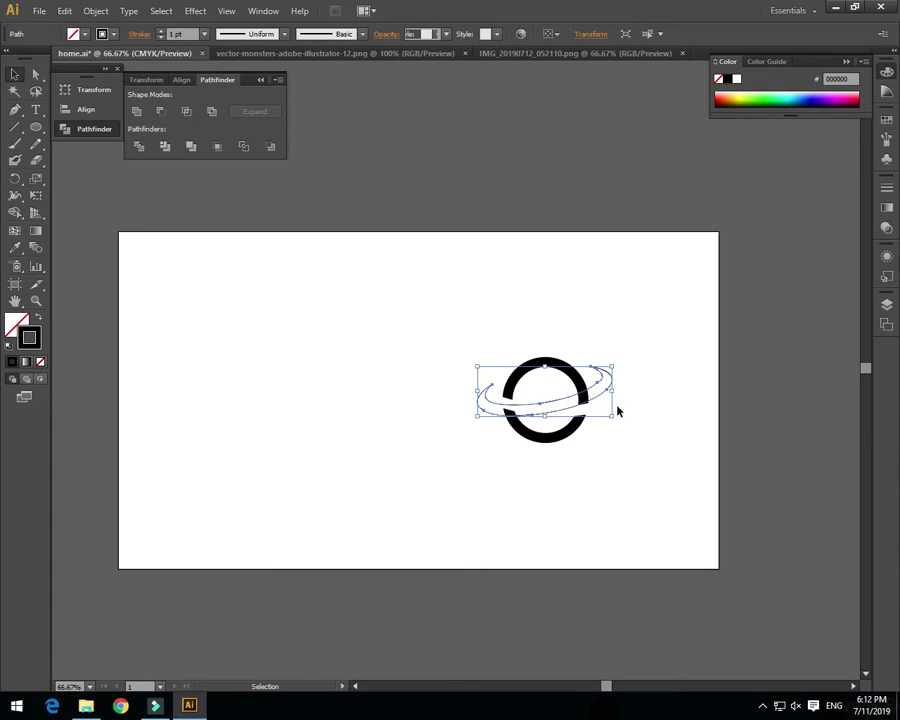
left_click(39, 318)
left_click(400, 280)
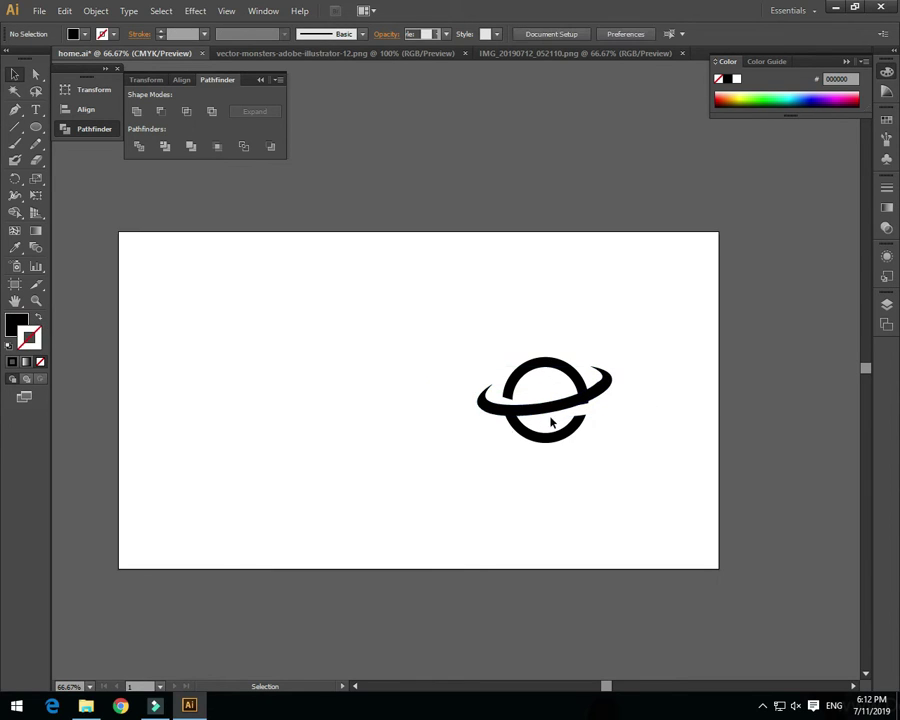
left_click(601, 398)
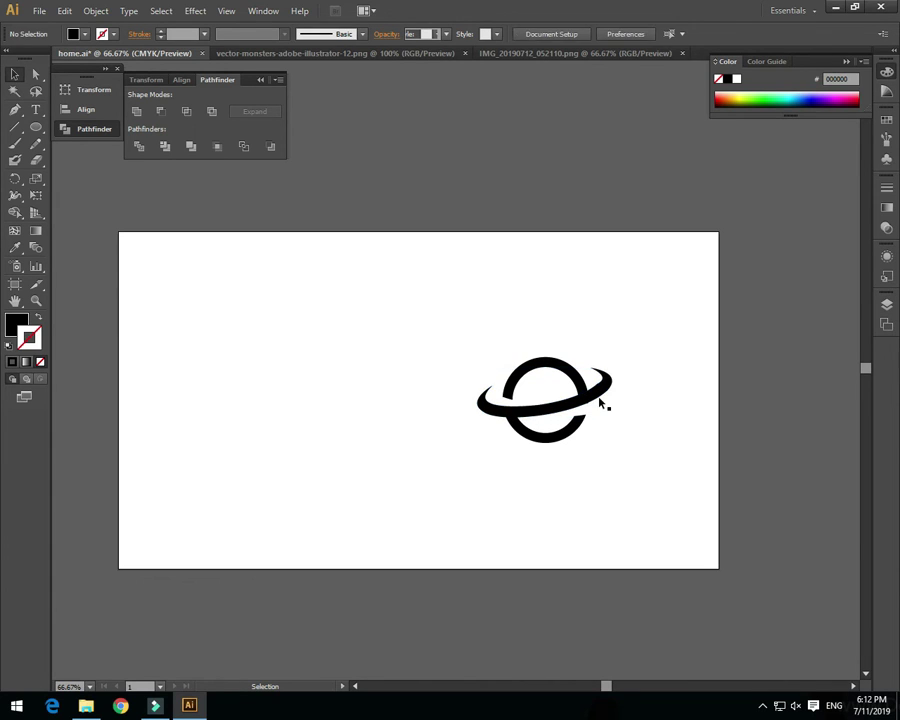
right_click(597, 396)
mouse_move(636, 596)
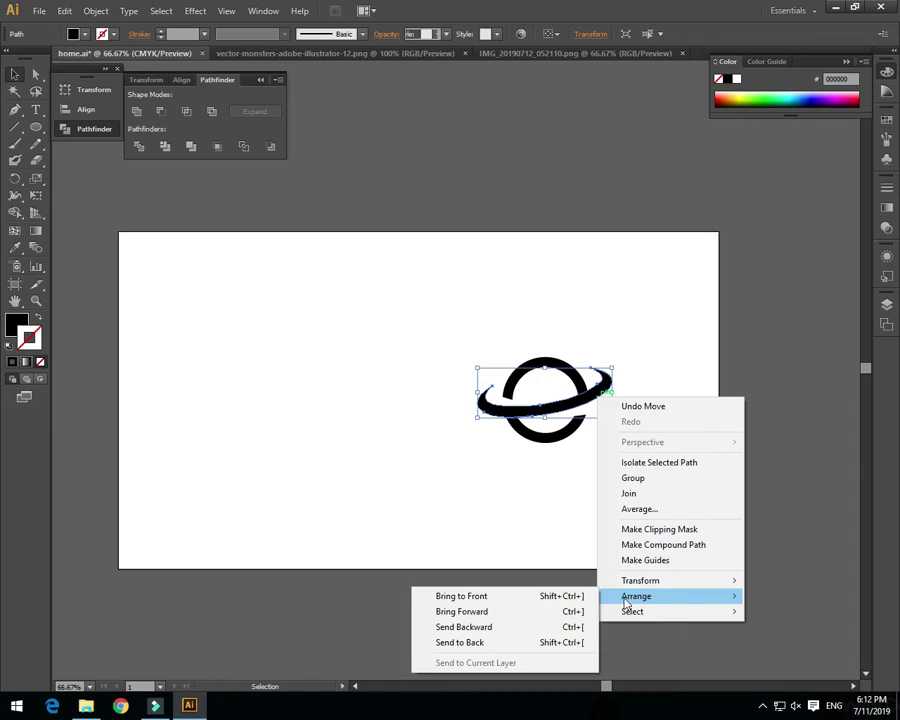
left_click(570, 594)
Step: Group the planet parts and start a new text line to their left
left_click_drag(623, 351, 503, 457)
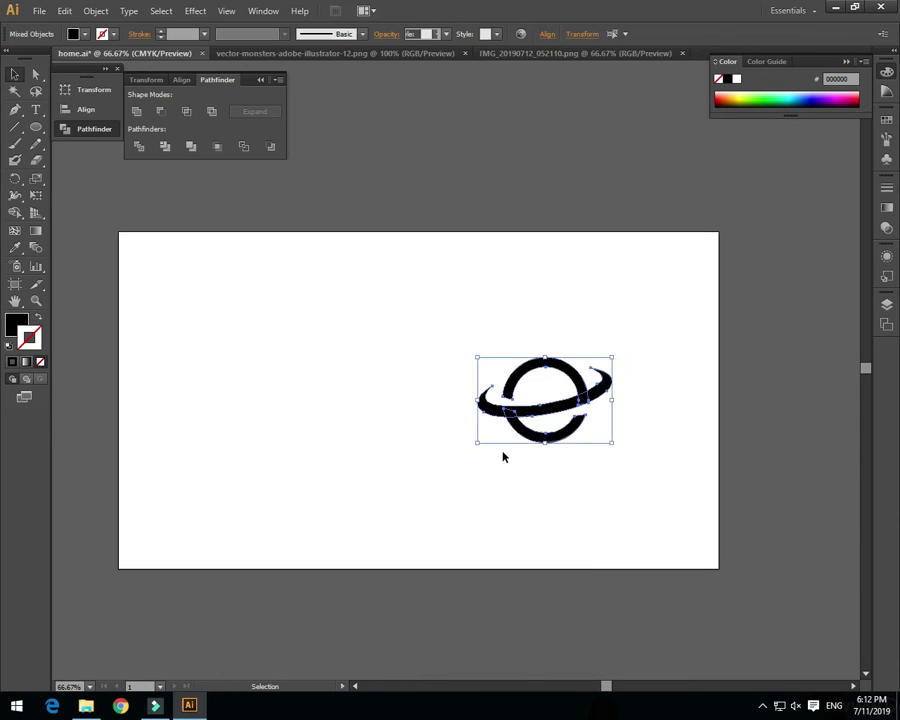
right_click(573, 407)
left_click(633, 473)
left_click(205, 374)
left_click(35, 109)
left_click(348, 428)
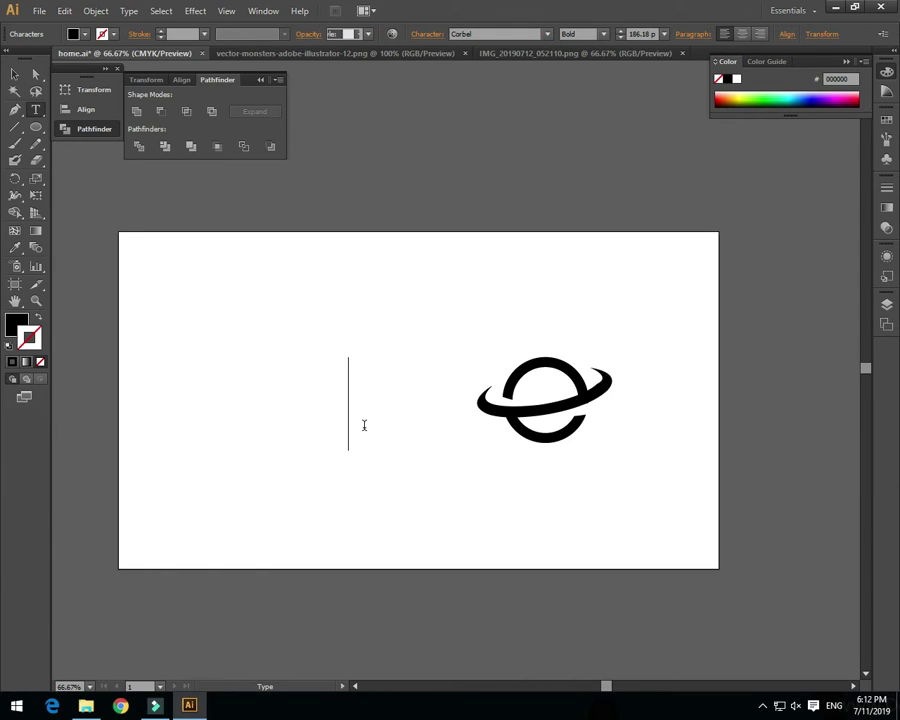
Step: Type 'Spac', move it left clear of the planet, and bring up its font list
type("Spa")
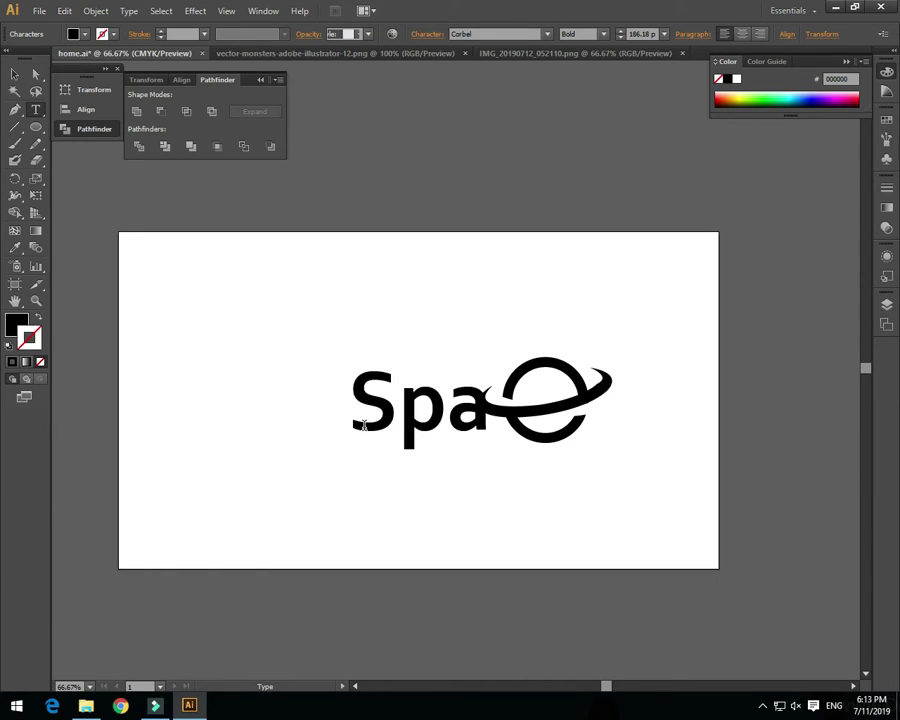
type("c")
left_click(14, 74)
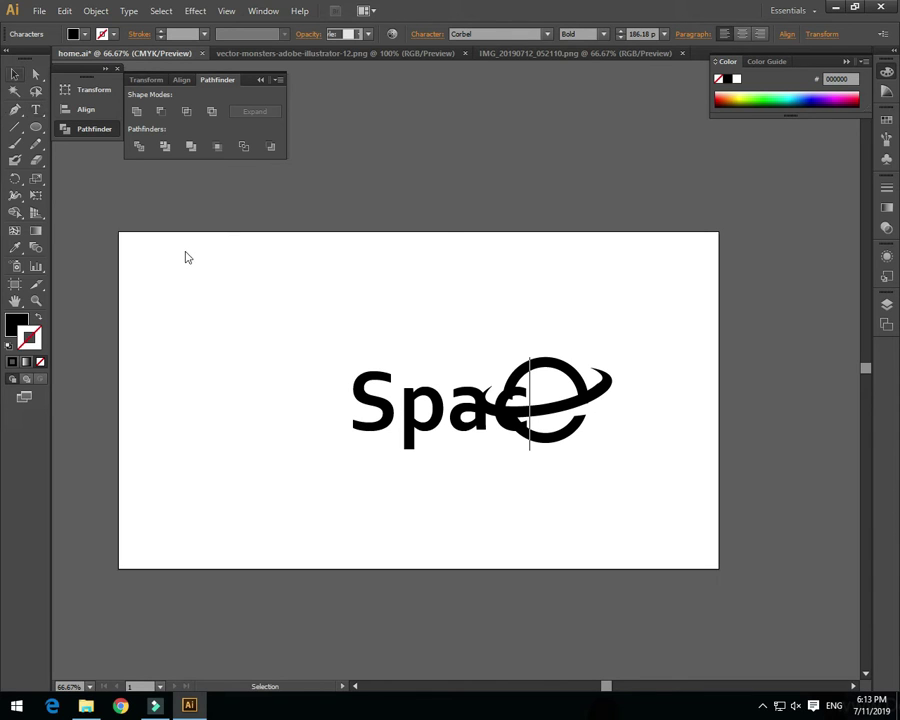
mouse_move(468, 424)
left_mouse_down()
mouse_move(398, 412)
mouse_move(437, 418)
left_mouse_up()
left_click(480, 464)
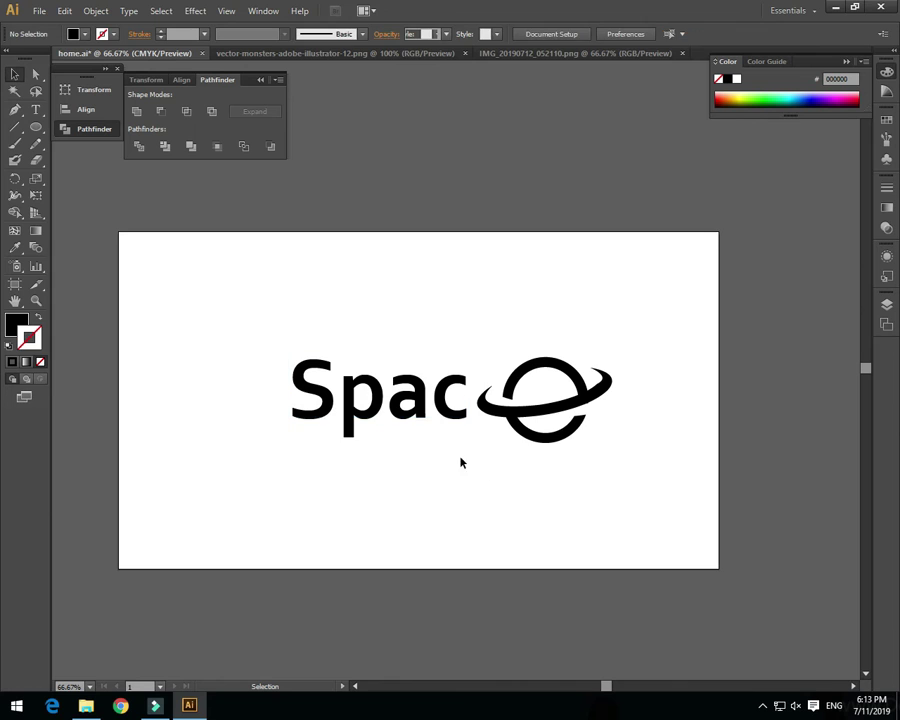
left_click(392, 396)
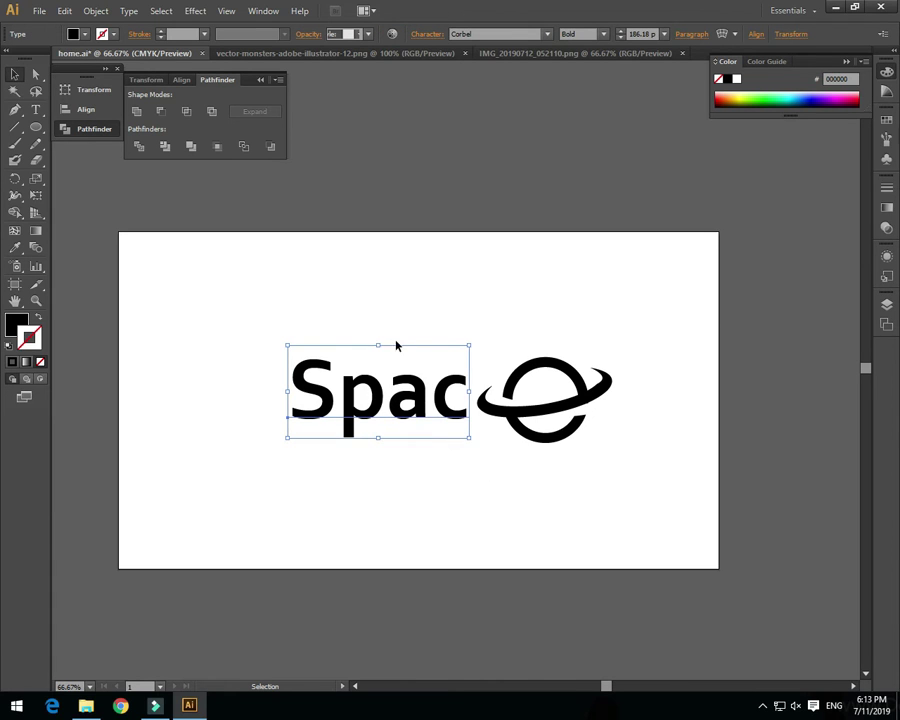
right_click(408, 366)
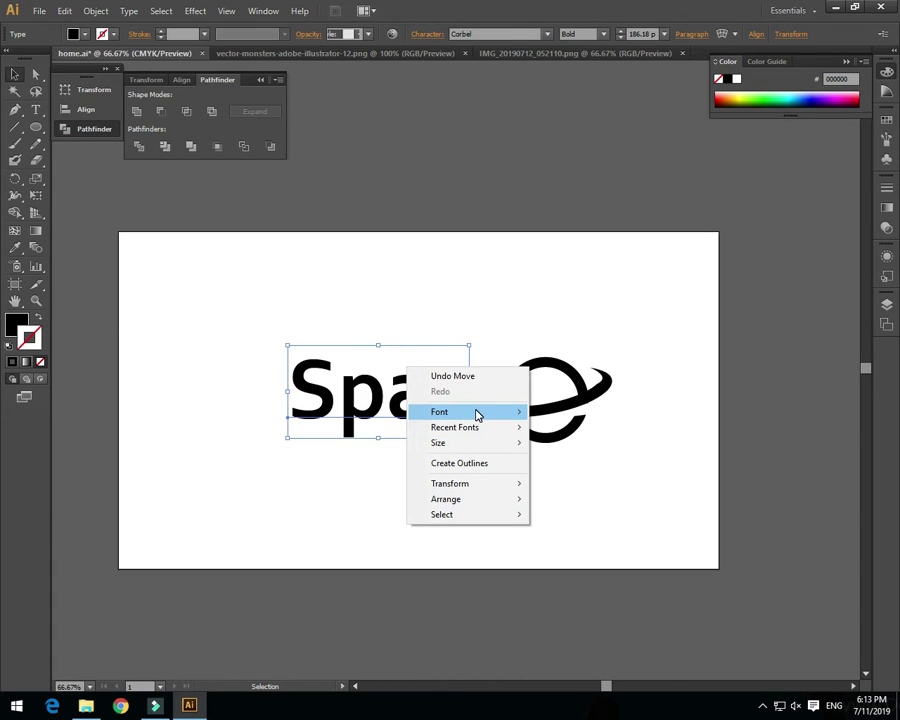
mouse_move(463, 412)
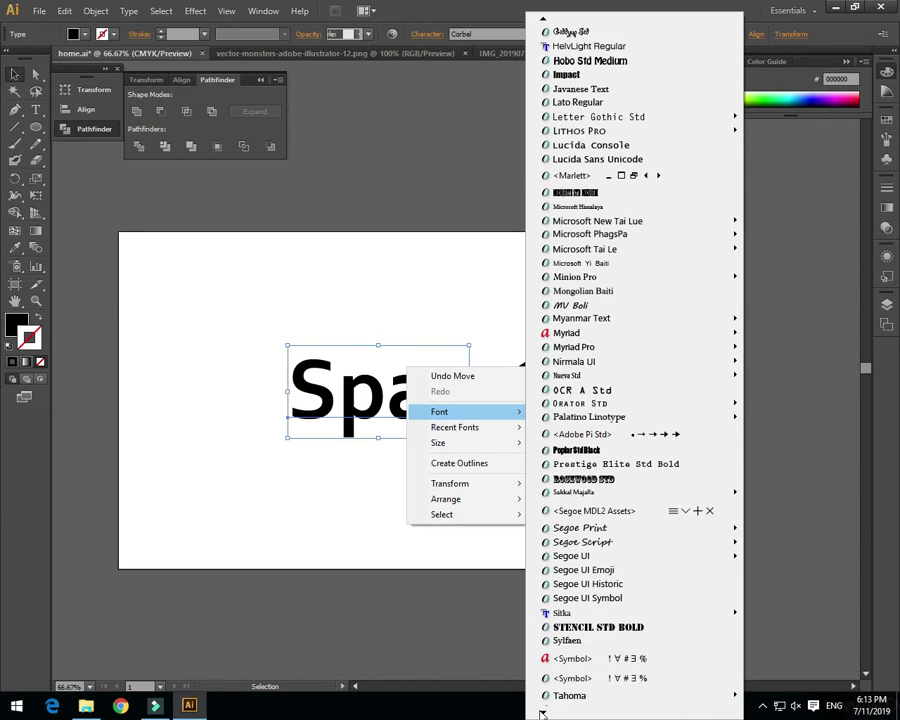
mouse_move(632, 625)
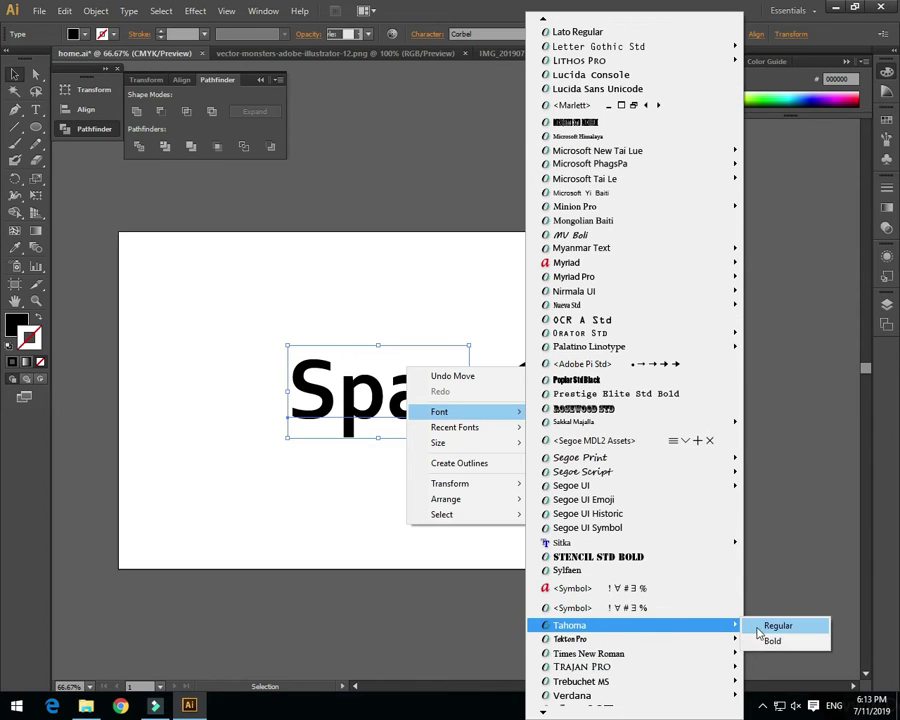
Step: Set 'Spac' to Tahoma Bold and shift it left, away from the planet
left_click(770, 625)
left_click(496, 534)
left_click_drag(442, 404, 435, 412)
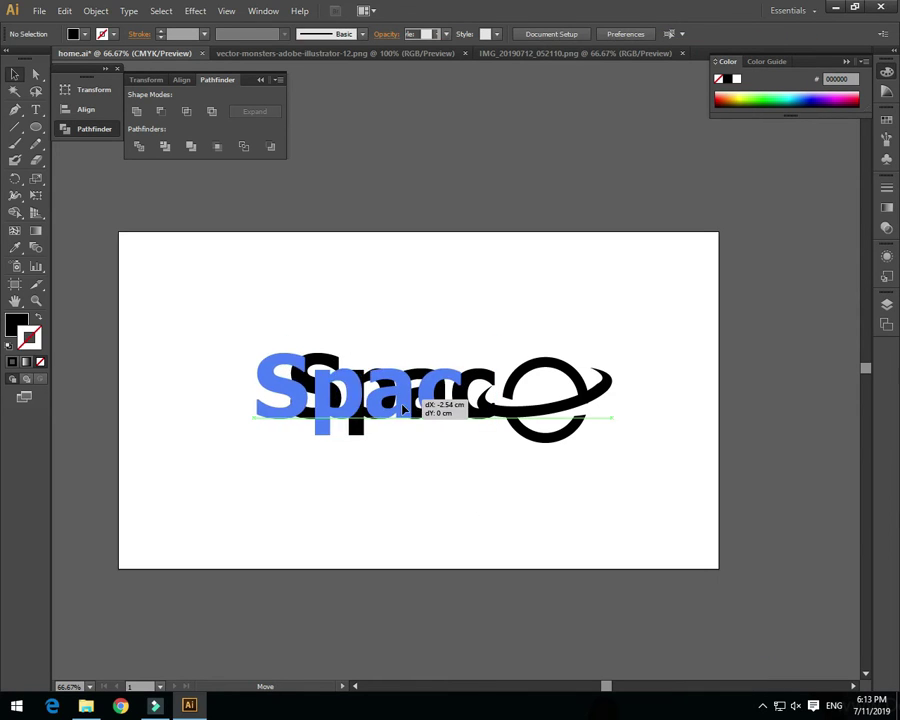
left_click(436, 414)
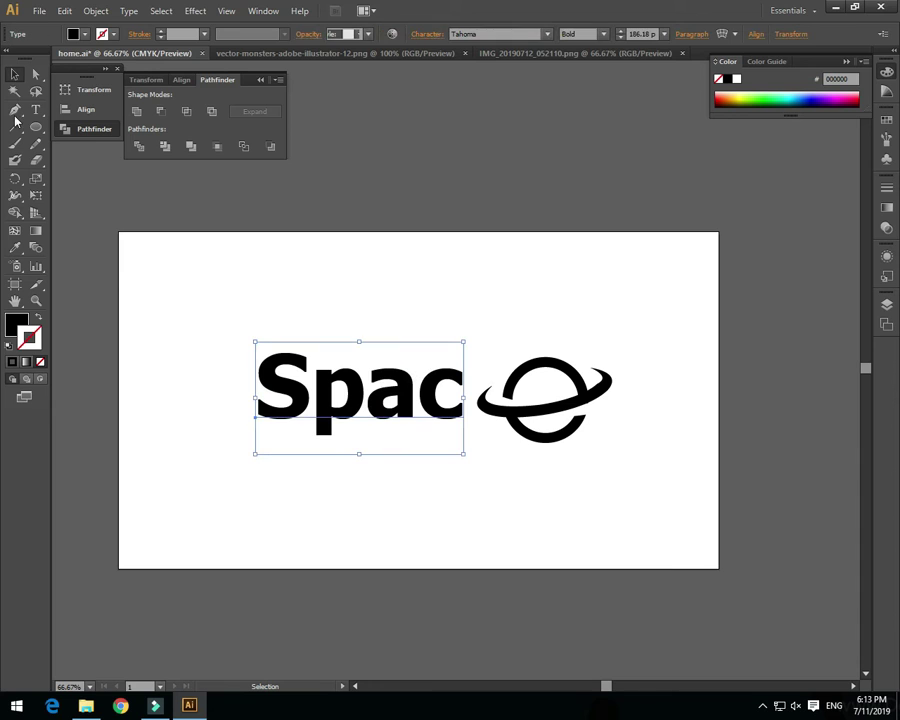
Step: Expand the 'Spac' text into outlines with Object > Expand and enlarge them toward the planet
left_click(129, 11)
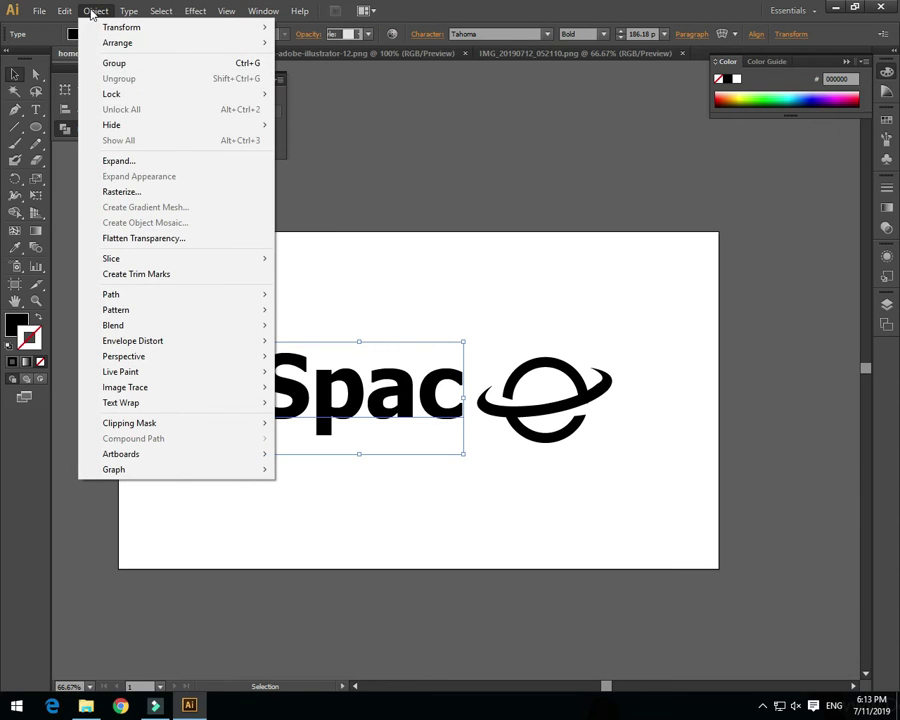
left_click(115, 160)
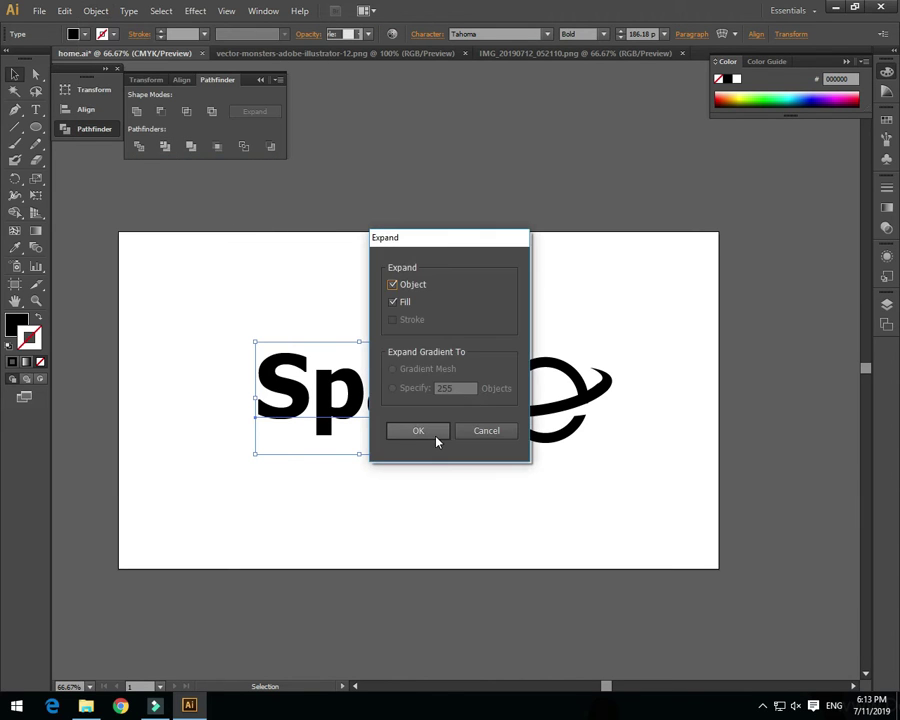
left_click(428, 431)
left_click(429, 511)
left_click(429, 410)
mouse_move(463, 433)
left_mouse_down()
mouse_move(474, 442)
mouse_move(452, 423)
mouse_move(437, 446)
left_mouse_up()
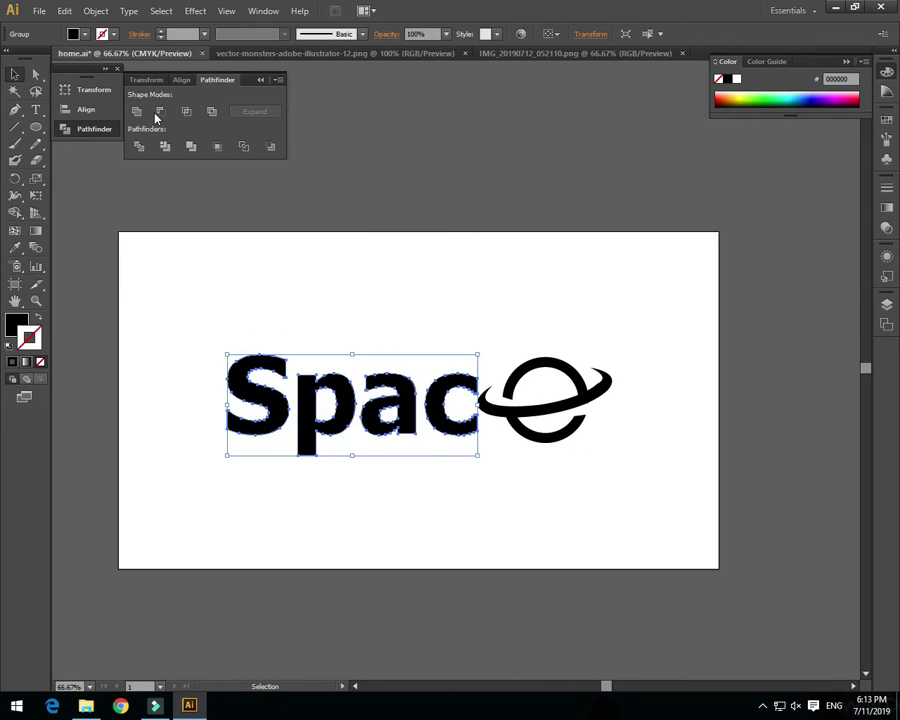
Step: Vertically centre the 'Spac' outlines on the artboard using Align To Artboard
left_click(86, 109)
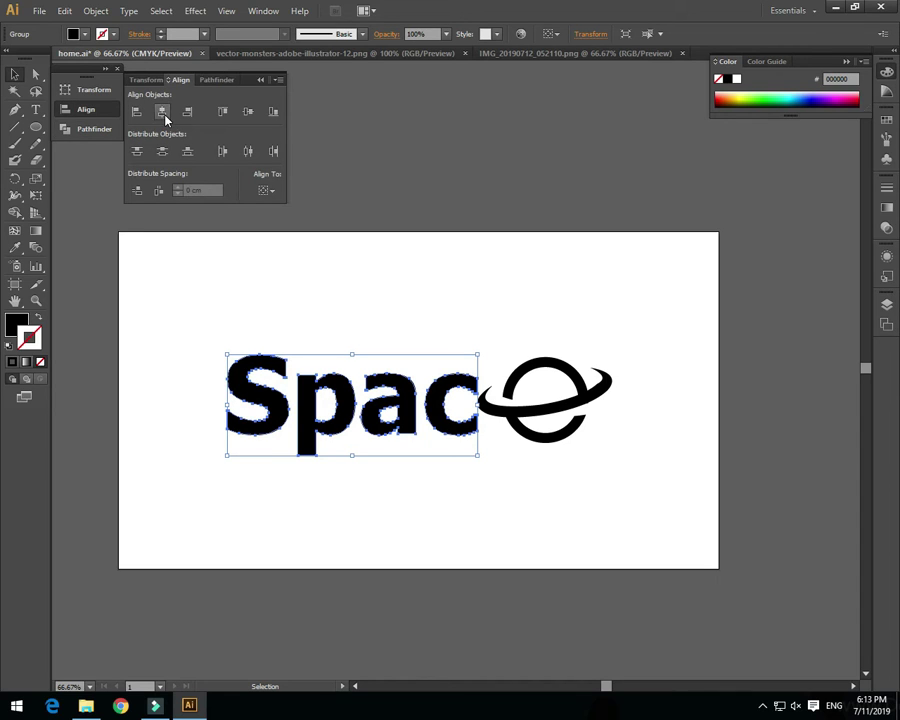
left_click(266, 190)
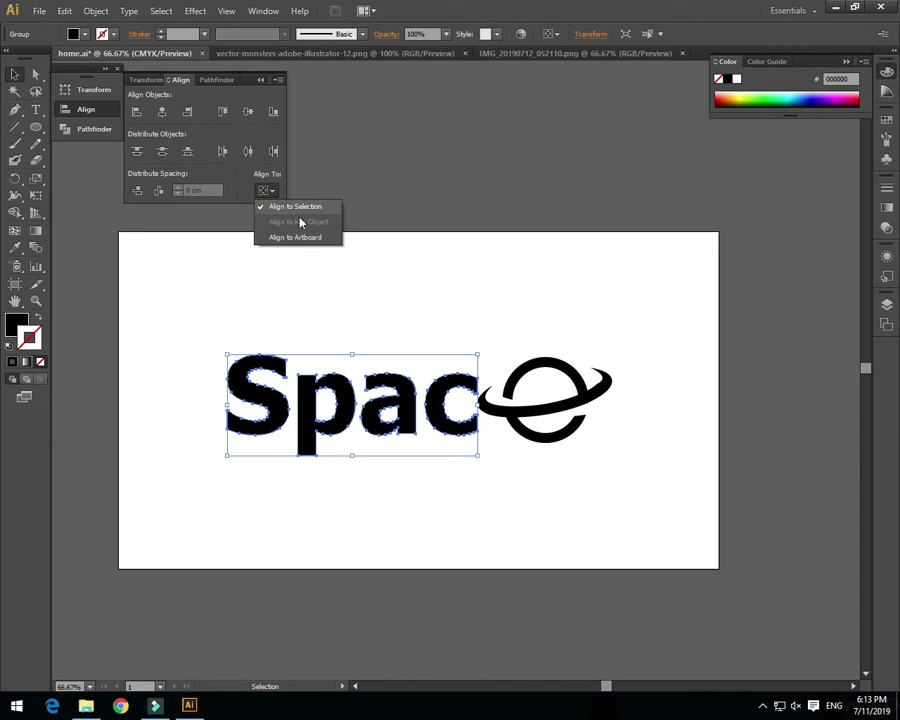
left_click(302, 237)
left_click(248, 112)
left_click(380, 215)
left_click(552, 366)
left_click(266, 190)
left_click(290, 236)
left_click(426, 266)
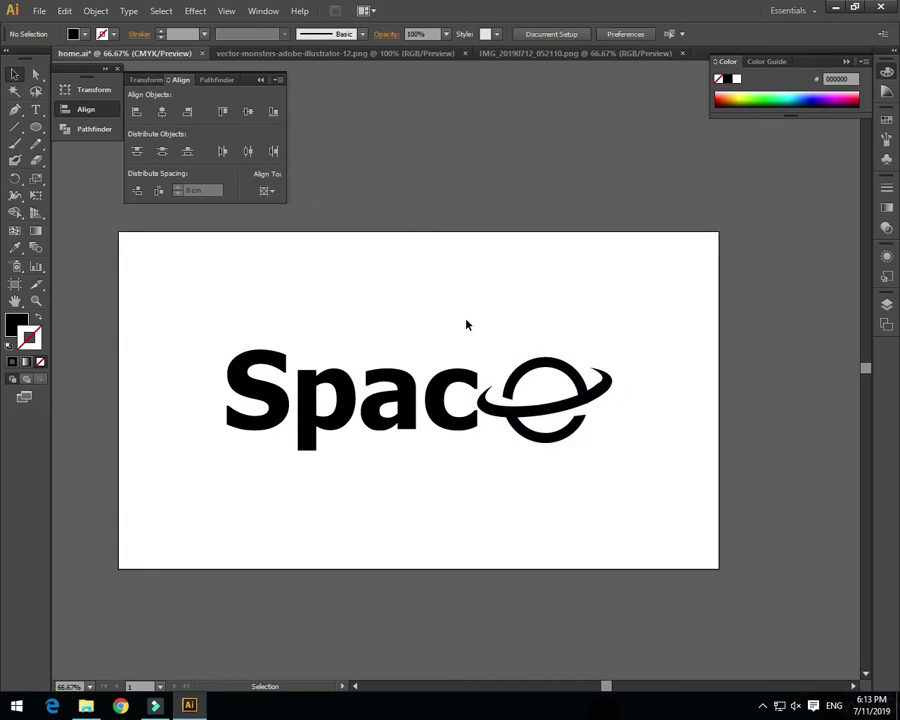
Step: Shrink the planet 'e' to roughly letter height, then select the 'Spac' outlines
left_click(606, 372)
left_click_drag(613, 357, 599, 366)
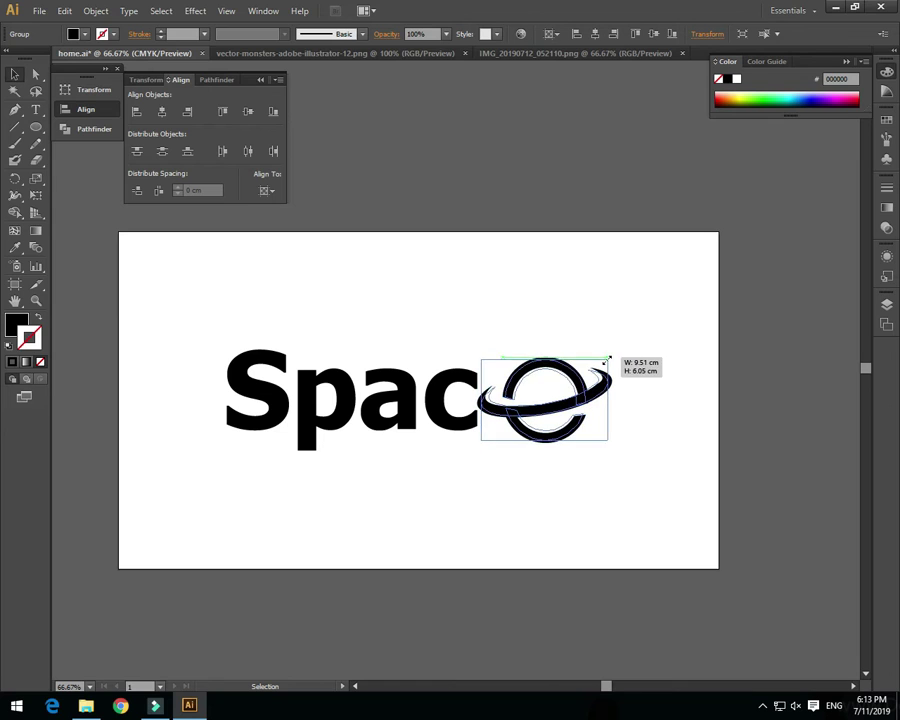
left_click_drag(599, 366, 558, 395)
left_click(630, 361)
left_click(572, 395)
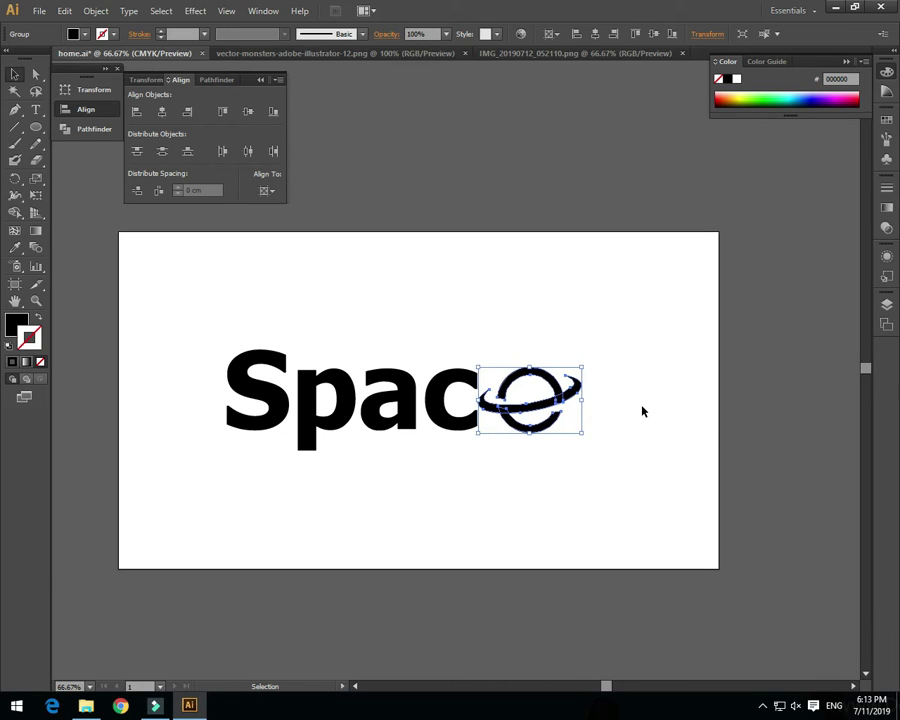
left_click(643, 410)
left_click(447, 410)
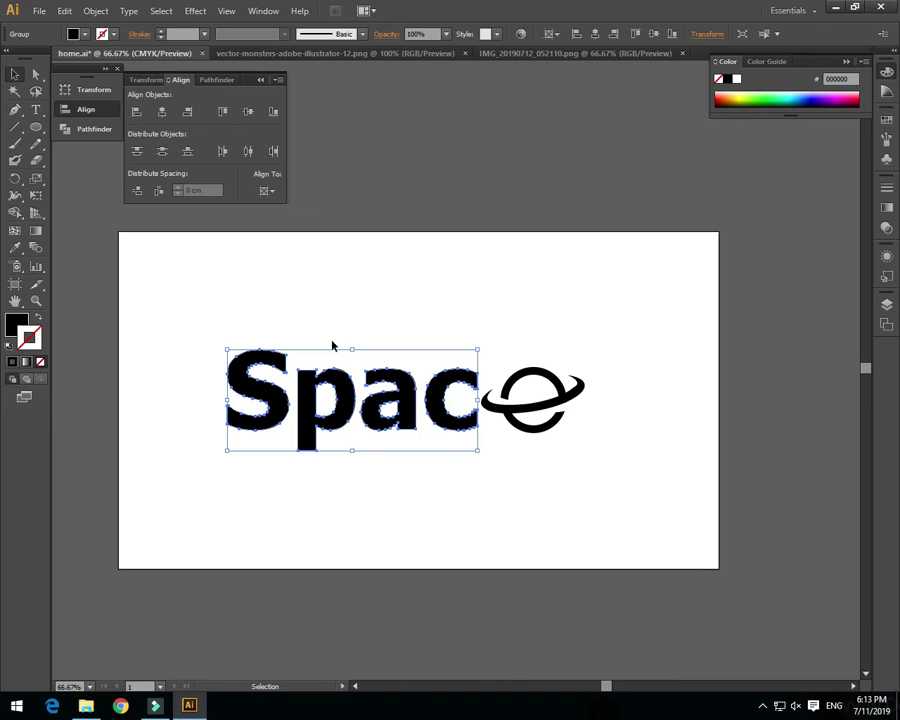
right_click(384, 408)
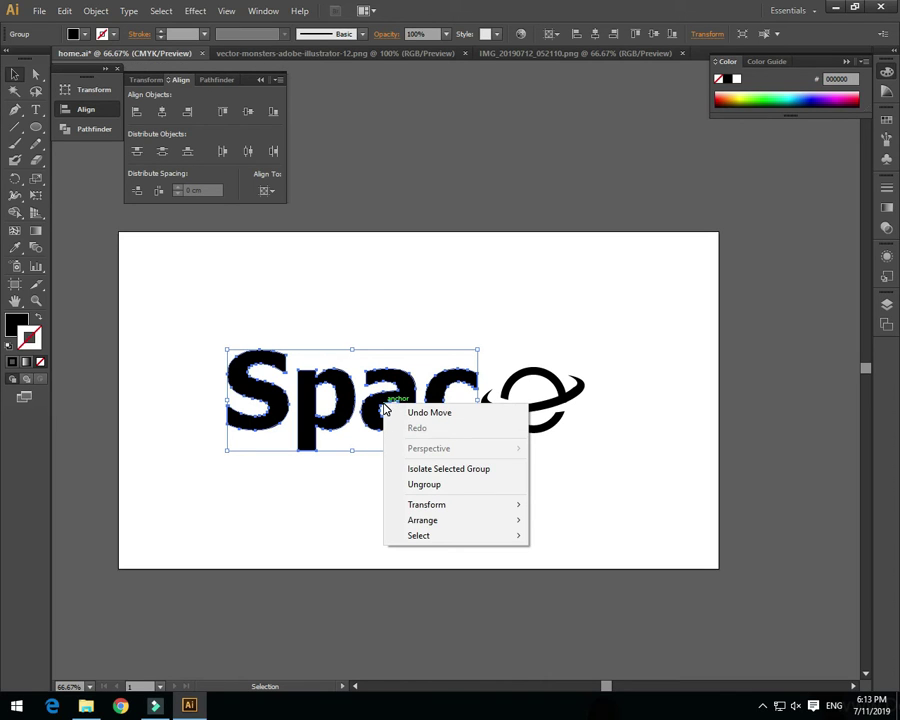
Step: Delete the outlined 'Spac' letters
left_click(380, 301)
left_click(311, 418)
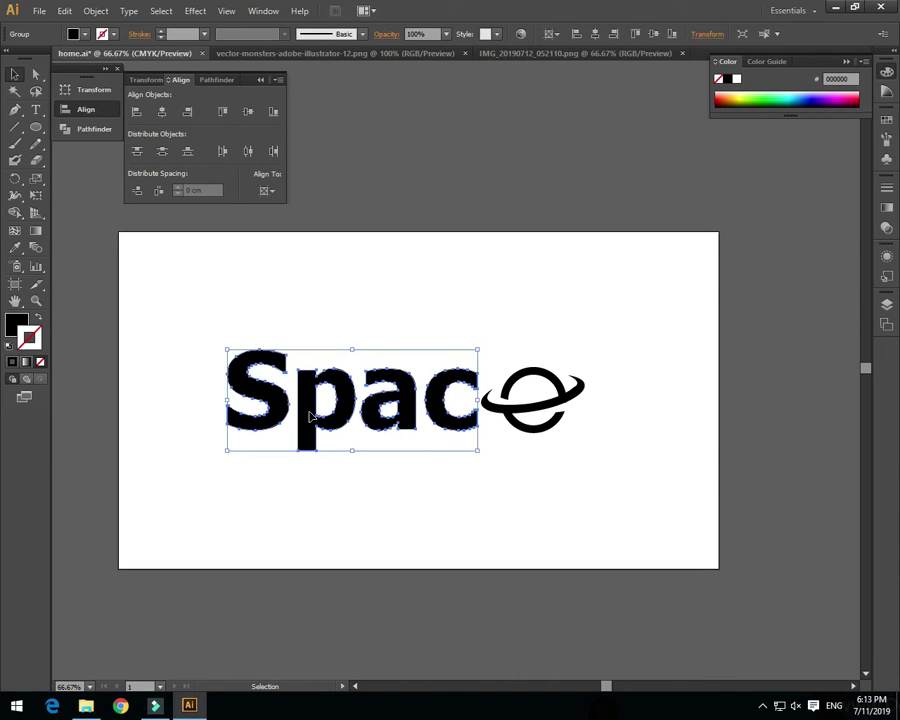
key("Delete")
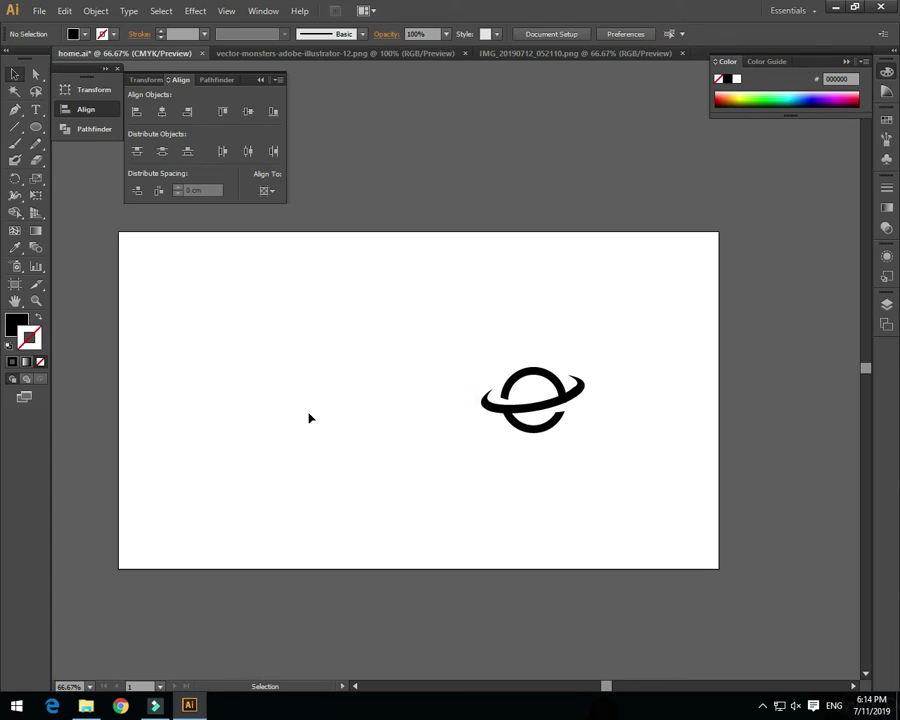
key("t")
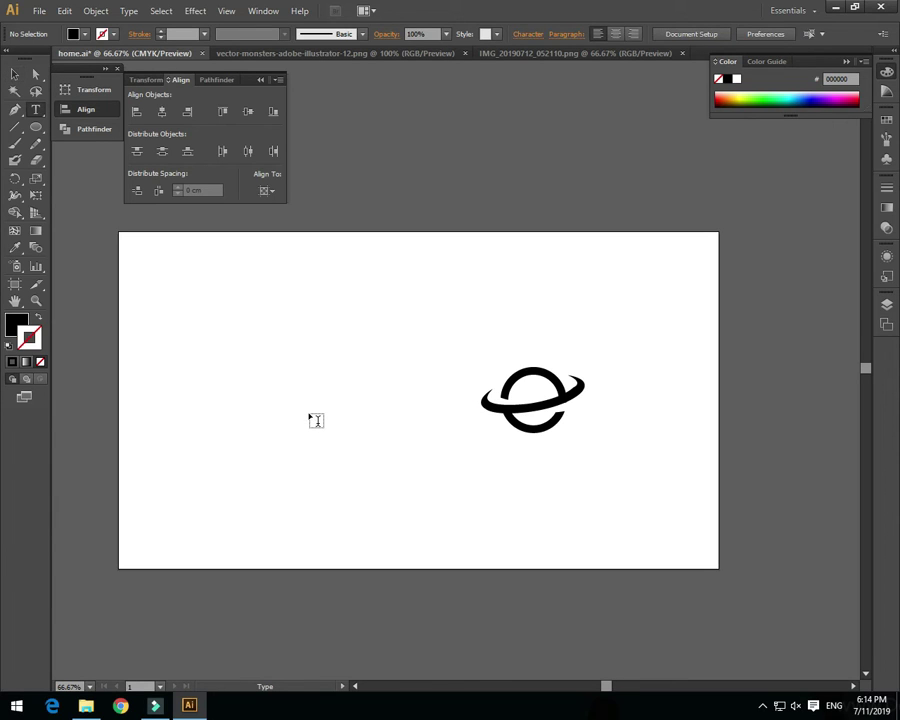
key("s")
key("v")
key("a")
key("c")
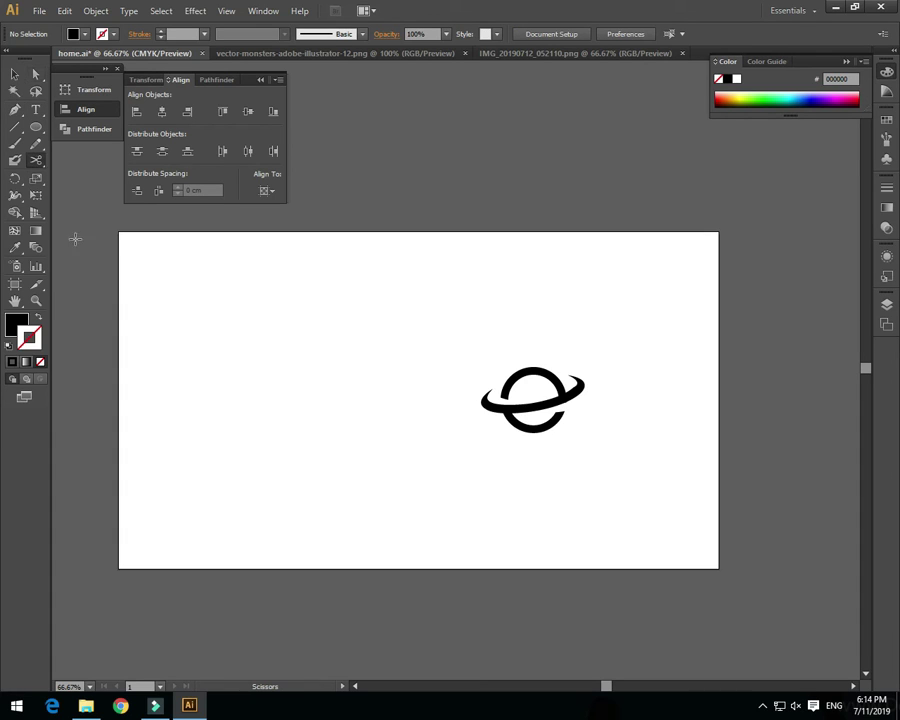
Step: Retype 'Spac' as live text and move it left of the planet 'e'
key("t")
left_click(333, 402)
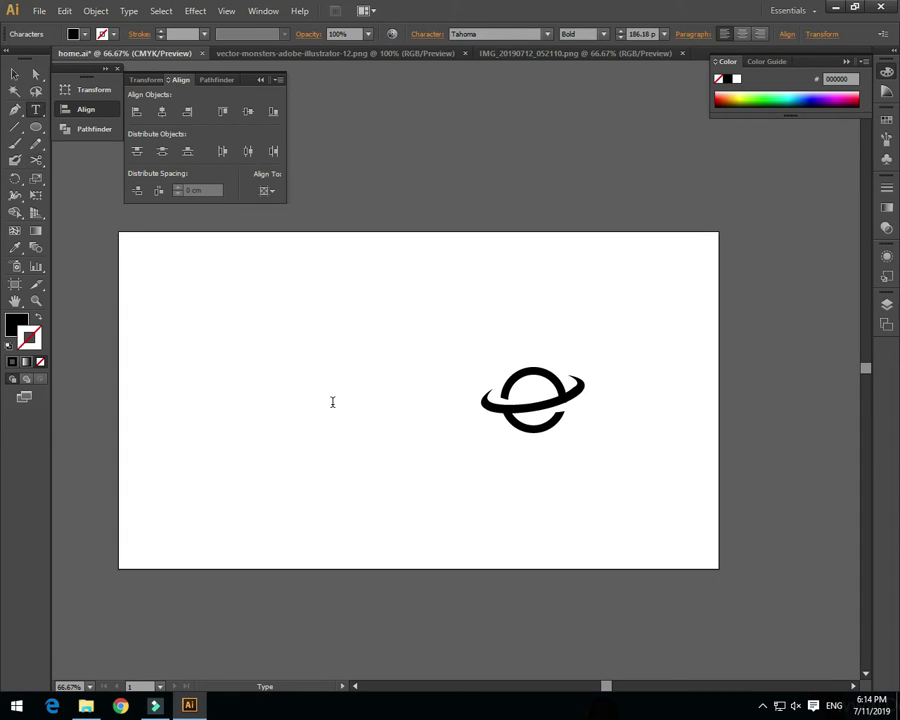
type("Spa")
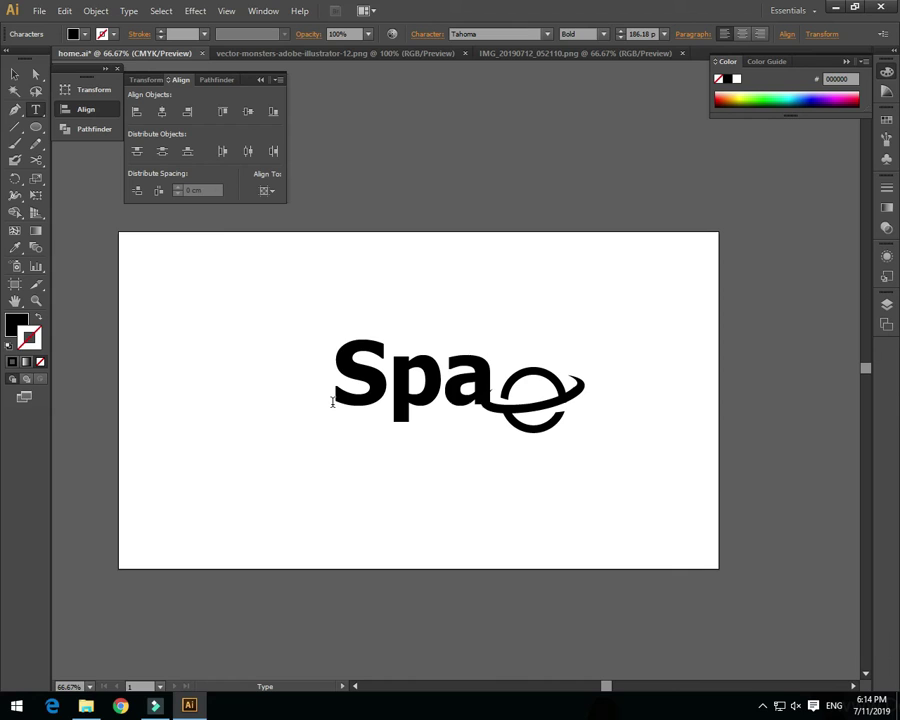
type("c")
key("Escape")
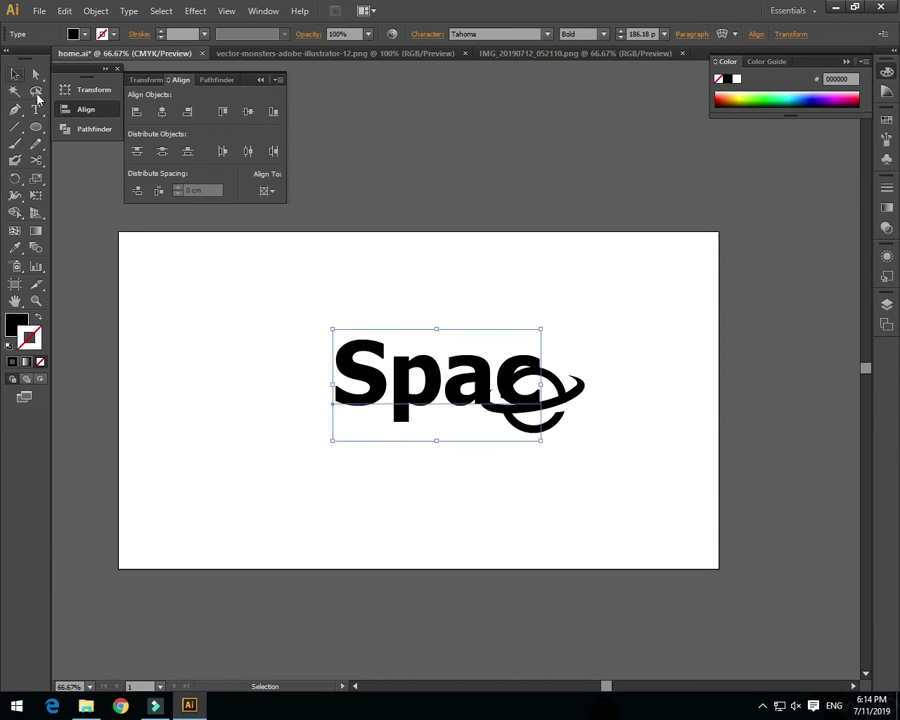
left_click_drag(390, 401, 341, 397)
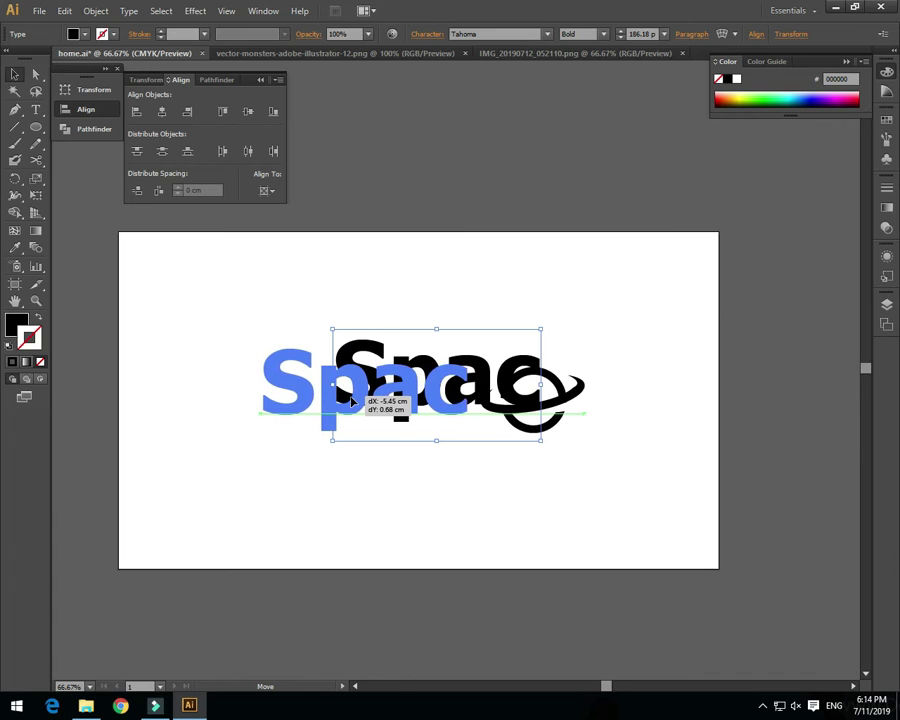
left_click_drag(341, 397, 341, 398)
right_click(402, 393)
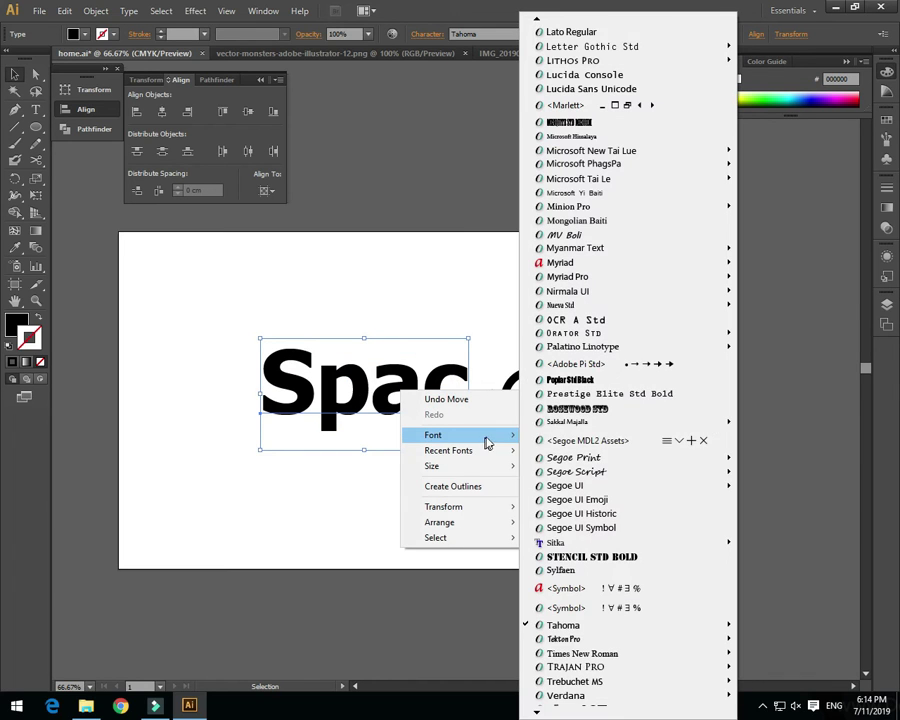
mouse_move(458, 435)
mouse_move(563, 625)
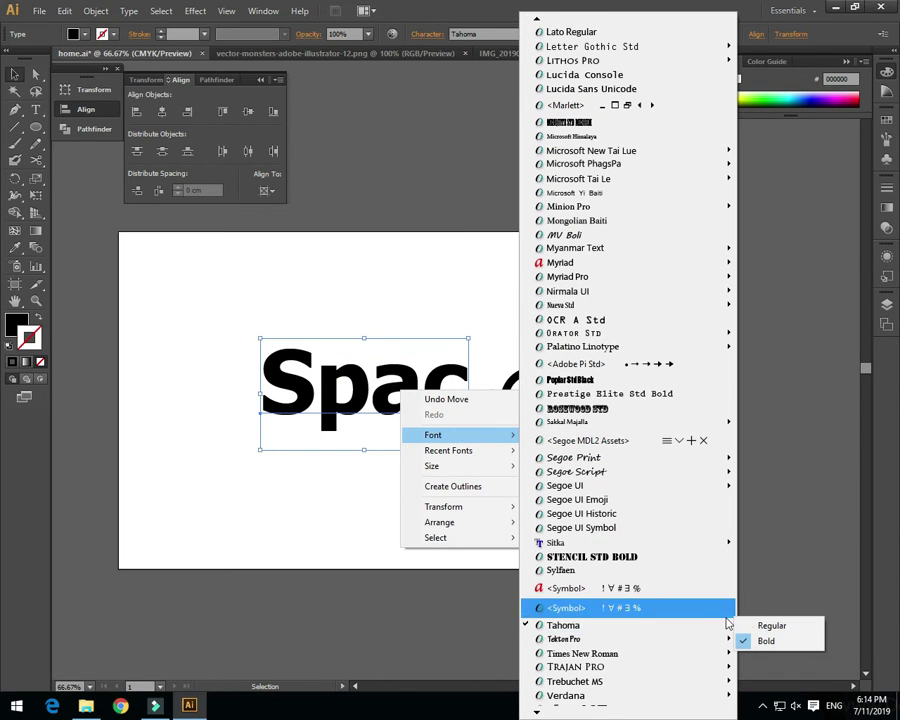
Step: Set 'Spac' to Tahoma Regular and enlarge it to about 235.3 pt, reaching the planet
left_click(760, 626)
left_click_drag(434, 412, 462, 418)
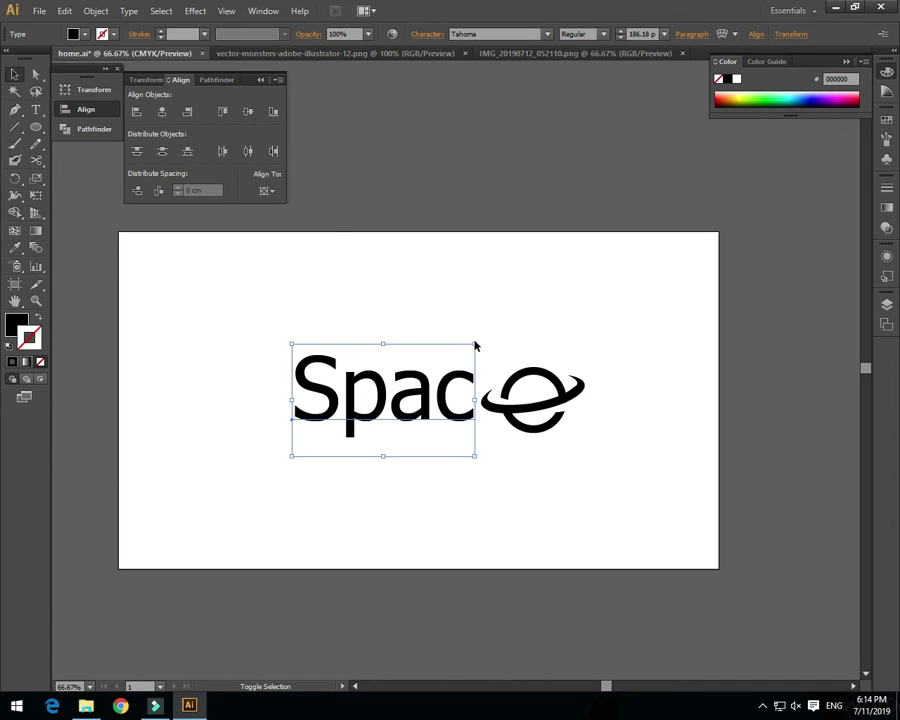
mouse_move(475, 345)
left_mouse_down()
mouse_move(521, 333)
mouse_move(504, 344)
left_mouse_up()
left_click_drag(472, 394, 464, 394)
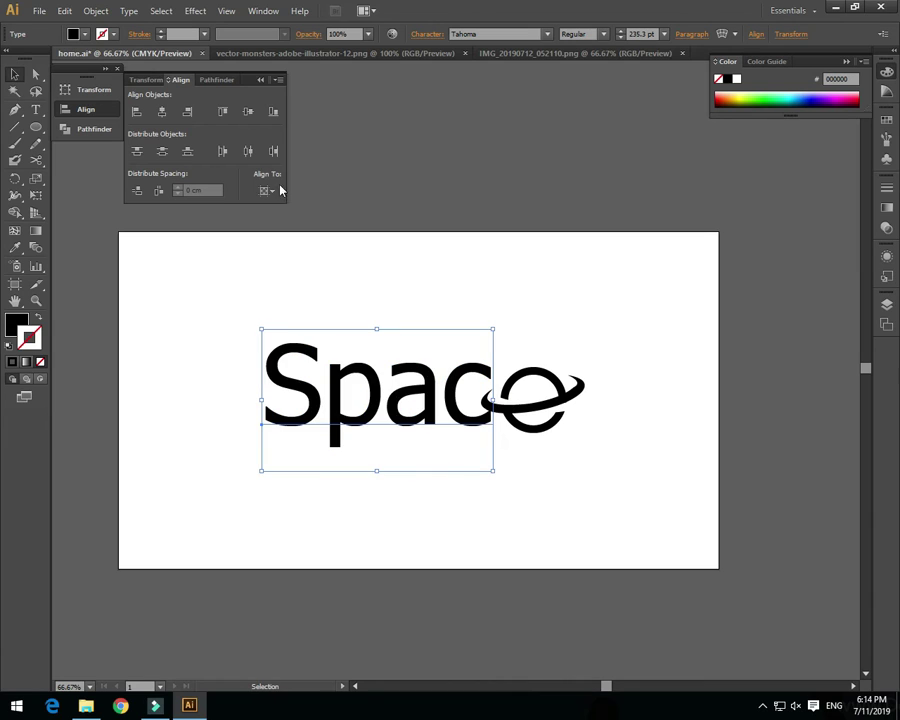
left_click(272, 194)
Step: Shift 'Spac' slightly left and move the planet 'e' toward it, stretching it taller
left_click(320, 238)
left_click_drag(397, 393, 376, 393)
left_click(486, 316)
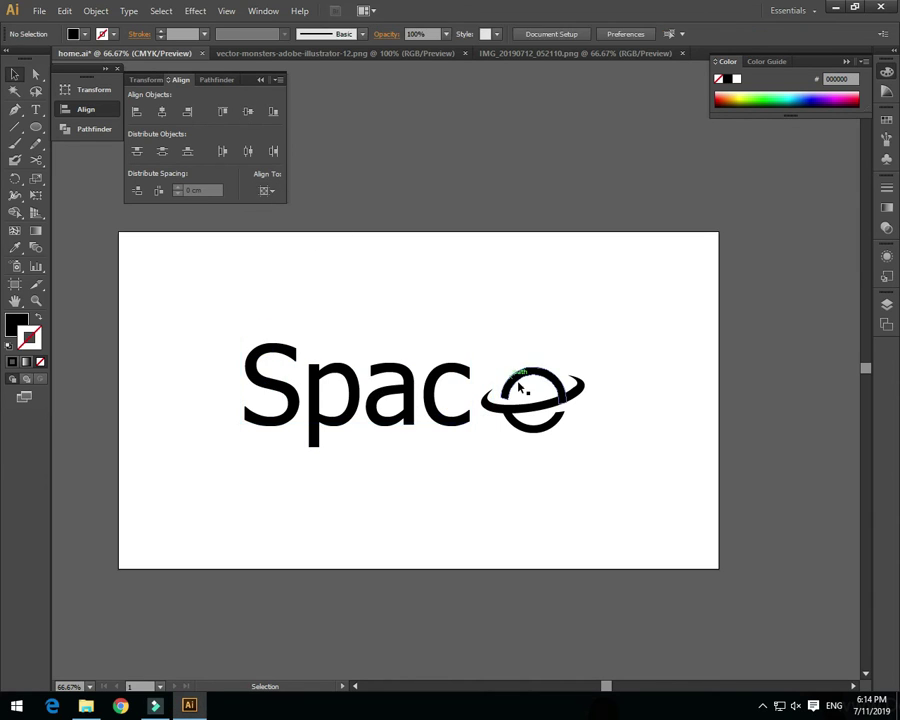
left_click(519, 387)
left_click_drag(519, 387, 505, 387)
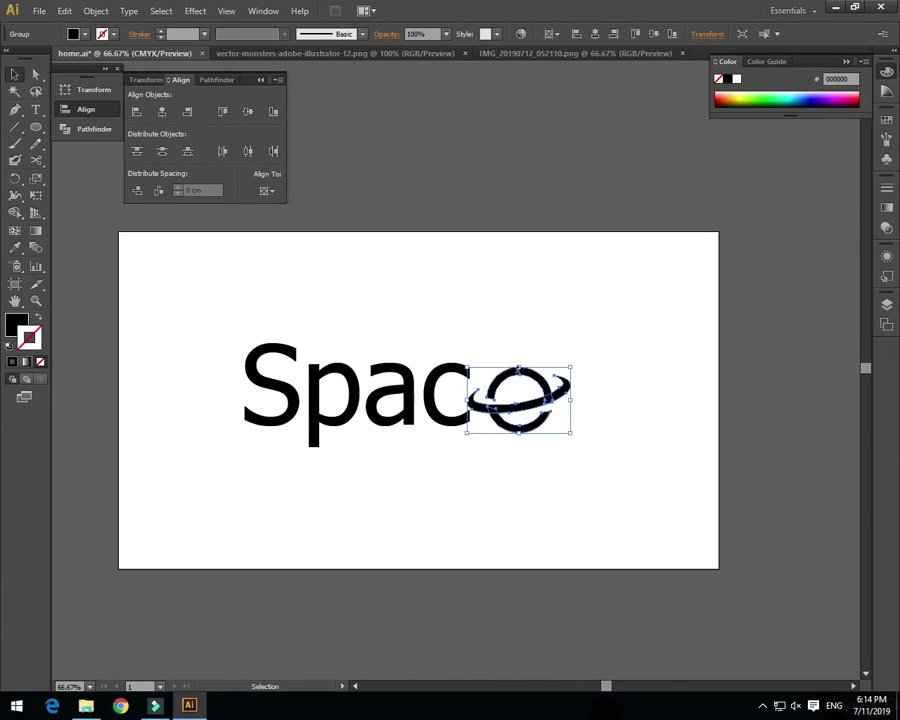
left_click_drag(519, 367, 520, 360)
Step: Fine-tune the planet 'e' size and position so it matches the 'Spac' letters
left_click(556, 349)
left_click(545, 396)
left_click_drag(548, 397, 559, 396)
left_click(683, 376)
left_click(558, 396)
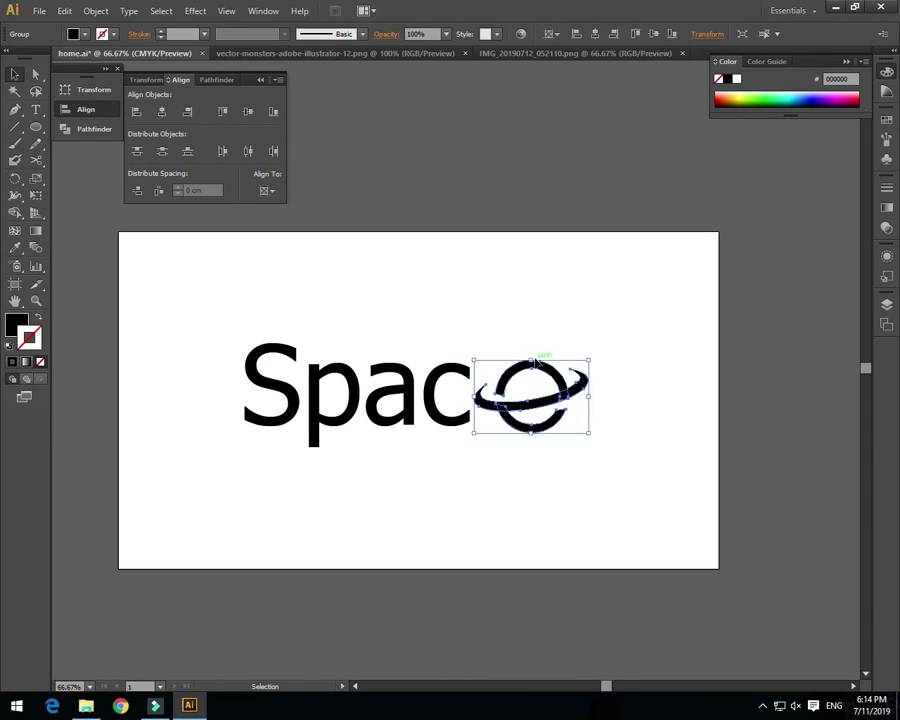
left_click_drag(588, 360, 585, 363)
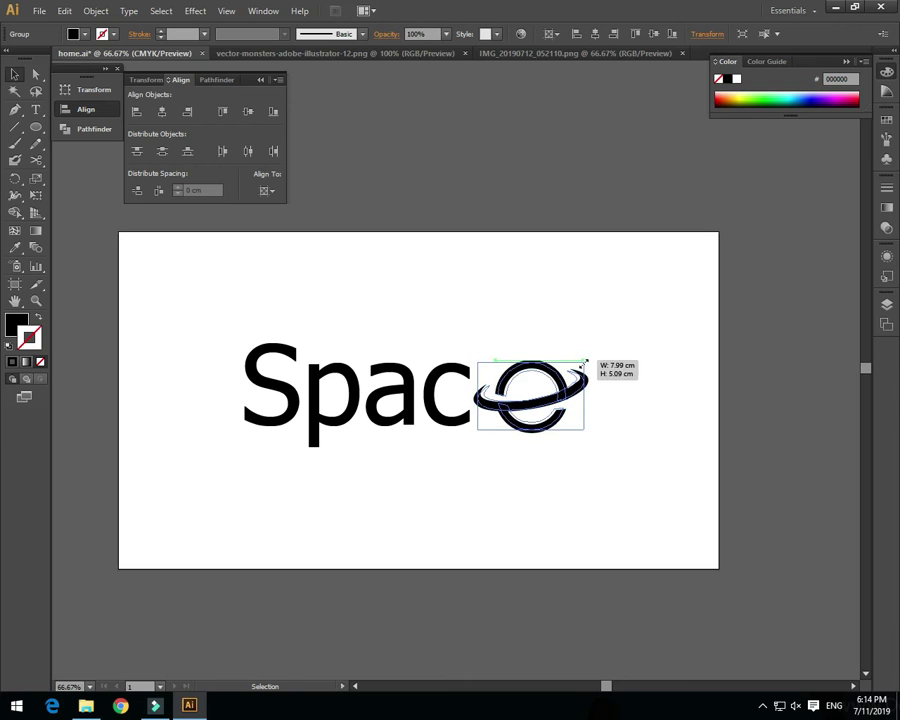
left_click_drag(561, 392, 557, 393)
left_click(572, 330)
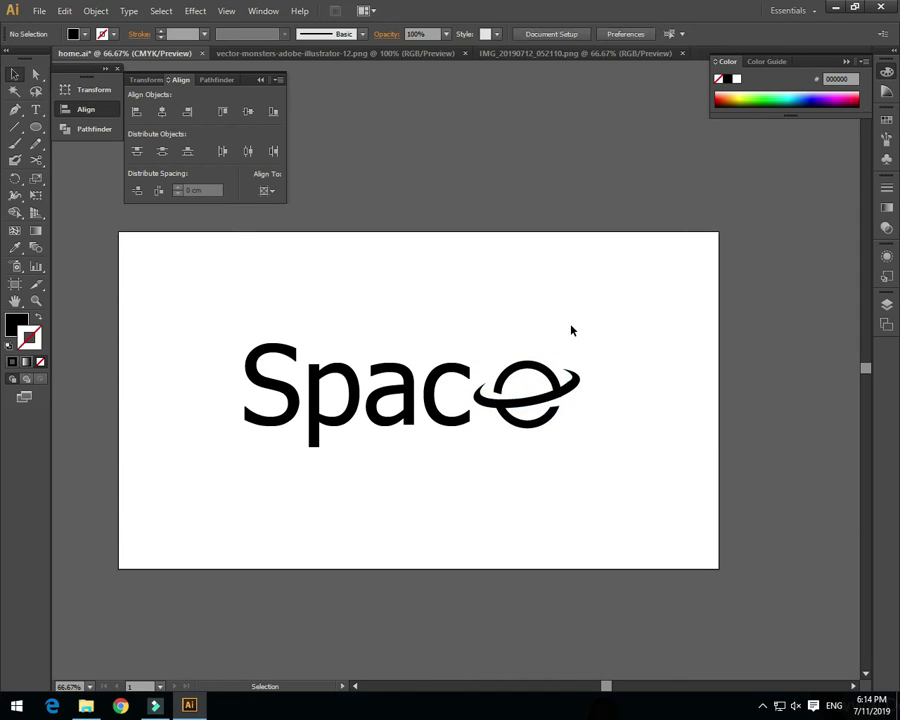
Step: Select both 'Spac' and the planet 'e' together
left_click(557, 390)
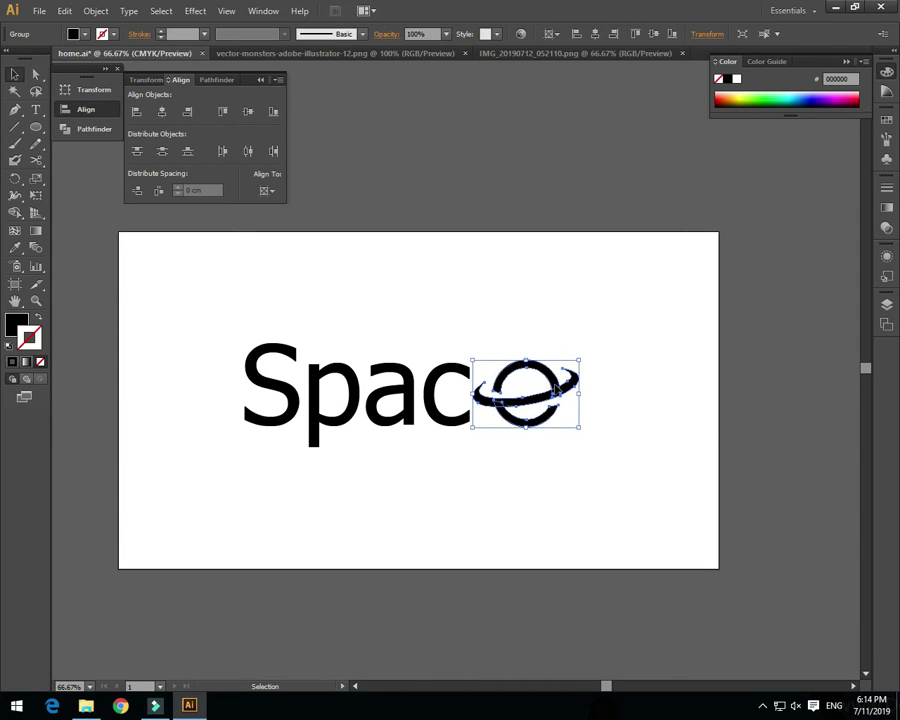
left_click(631, 354)
left_click(545, 395)
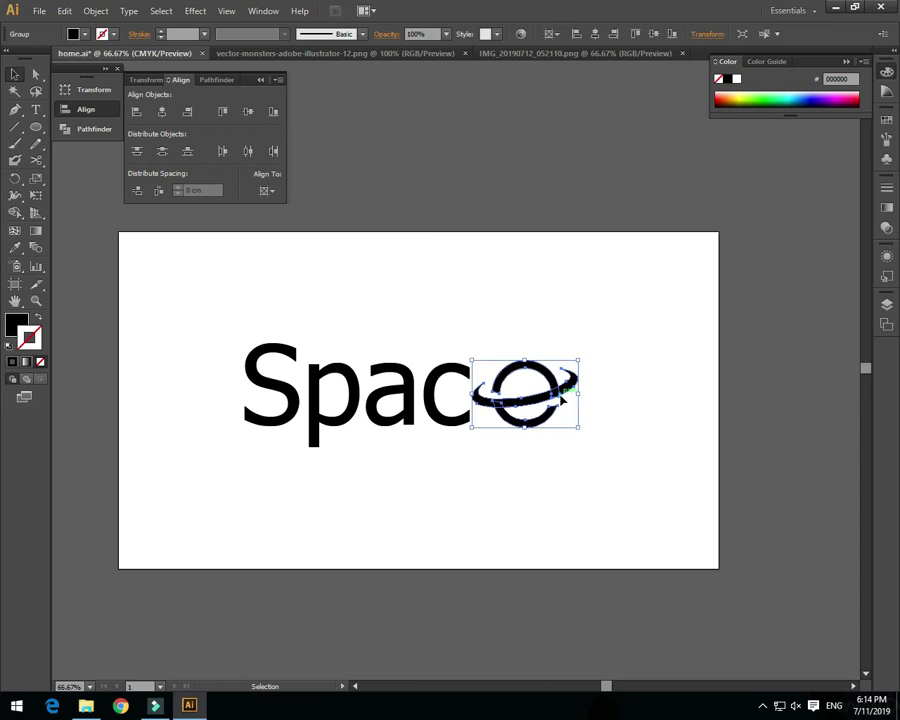
left_click(629, 377)
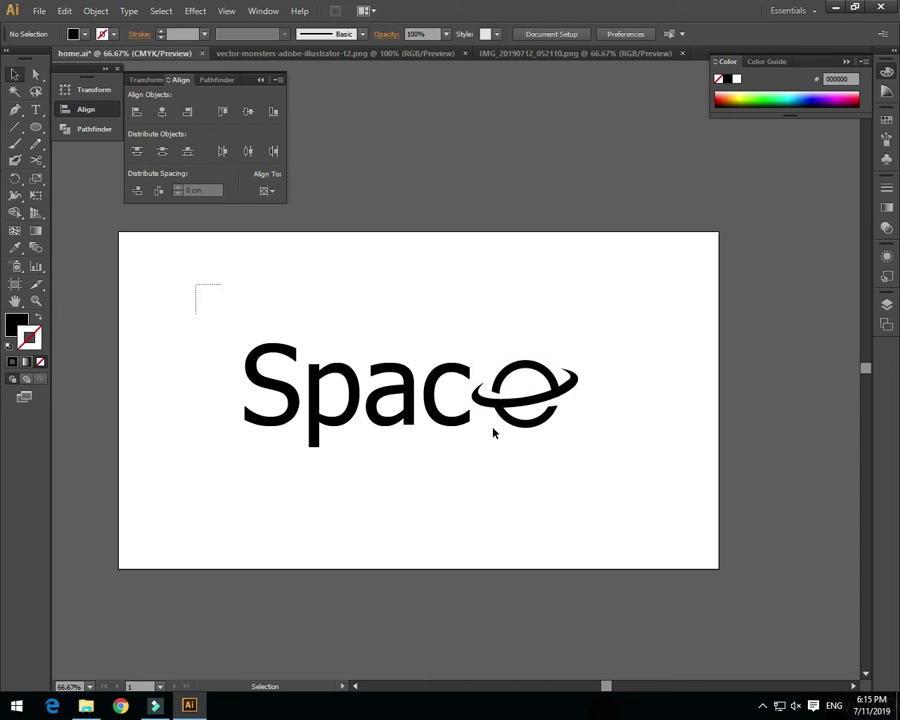
left_click_drag(341, 390, 469, 435)
Step: Group 'Spac' with the planet 'e', then ungroup them again
right_click(463, 423)
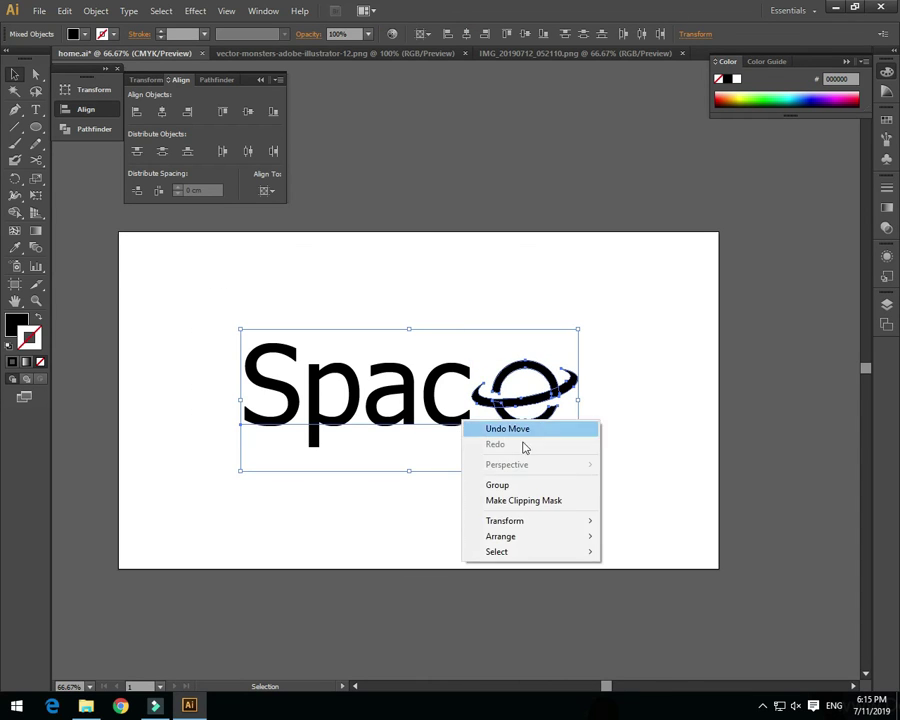
left_click(528, 484)
left_click(539, 492)
left_click(445, 420)
right_click(432, 416)
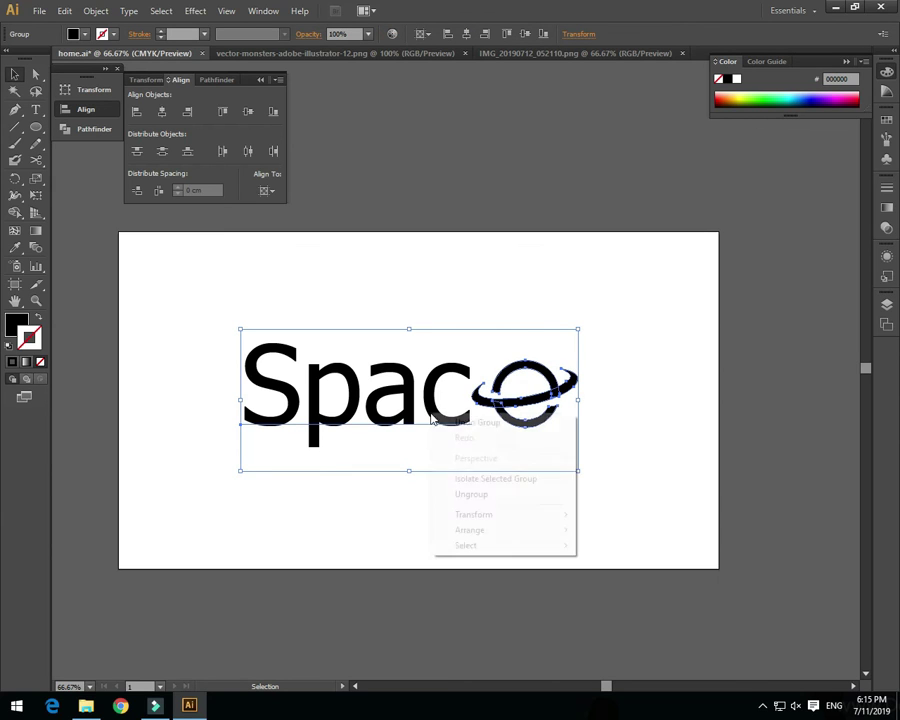
left_click(506, 502)
left_click(470, 480)
Step: Expand the 'Spac' text into outlines with Object > Expand
left_click(428, 425)
left_click(92, 10)
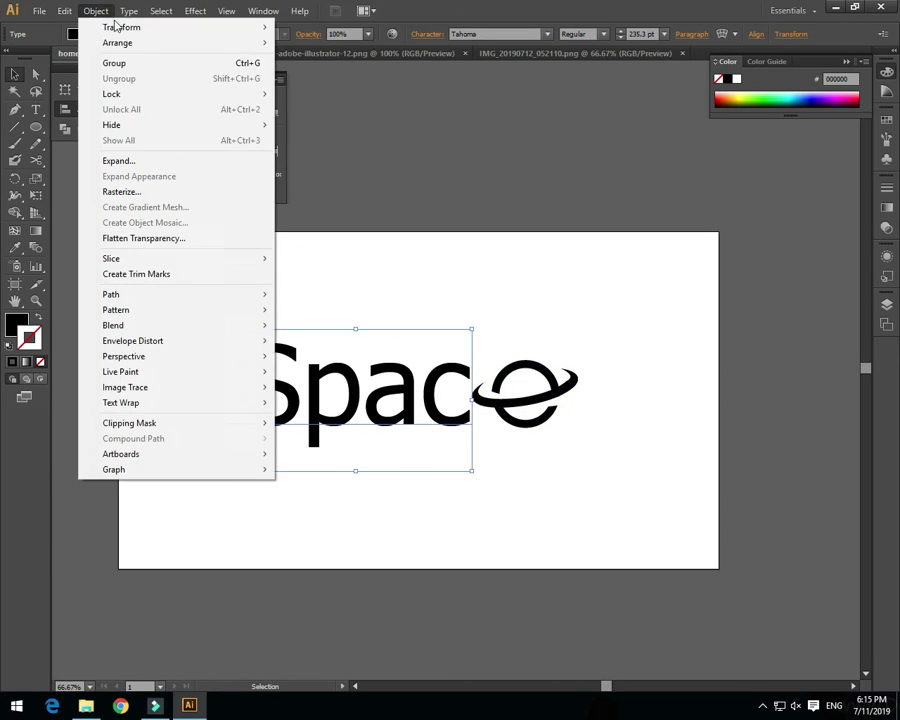
left_click(164, 162)
left_click(438, 432)
left_click(434, 500)
Step: Marquee-select all the 'Space' outlines and group them into one logo
left_click_drag(246, 317, 615, 468)
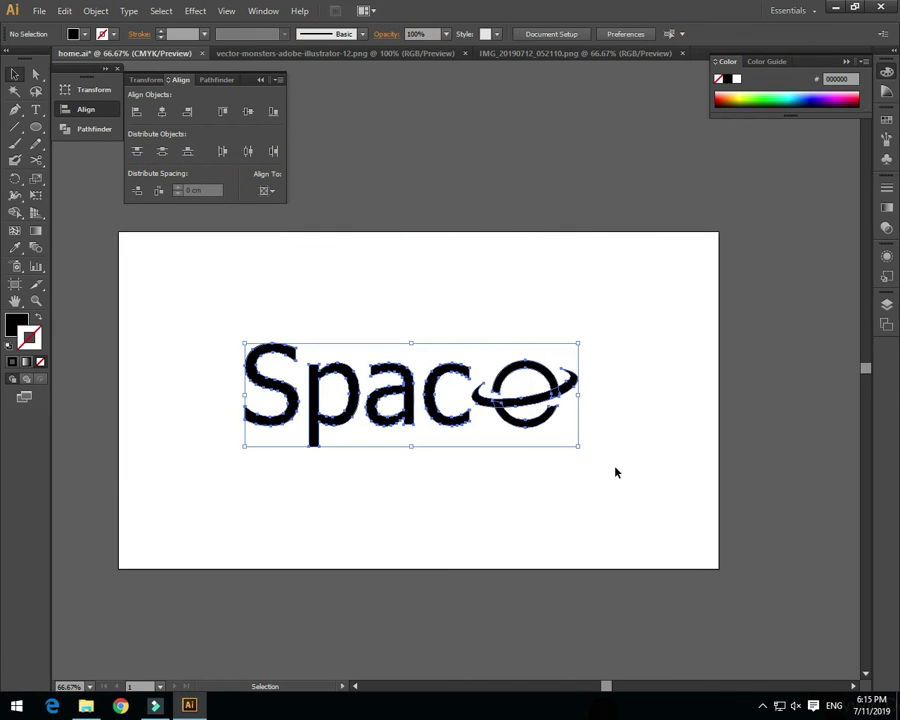
right_click(440, 418)
left_click(529, 483)
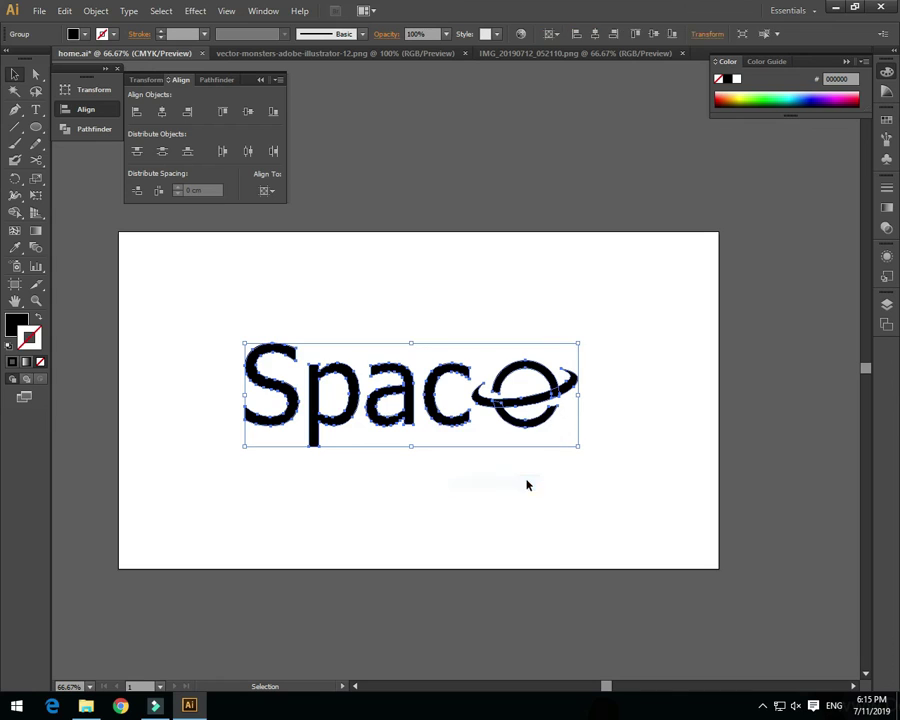
left_click(173, 247)
left_click_drag(35, 127, 80, 127)
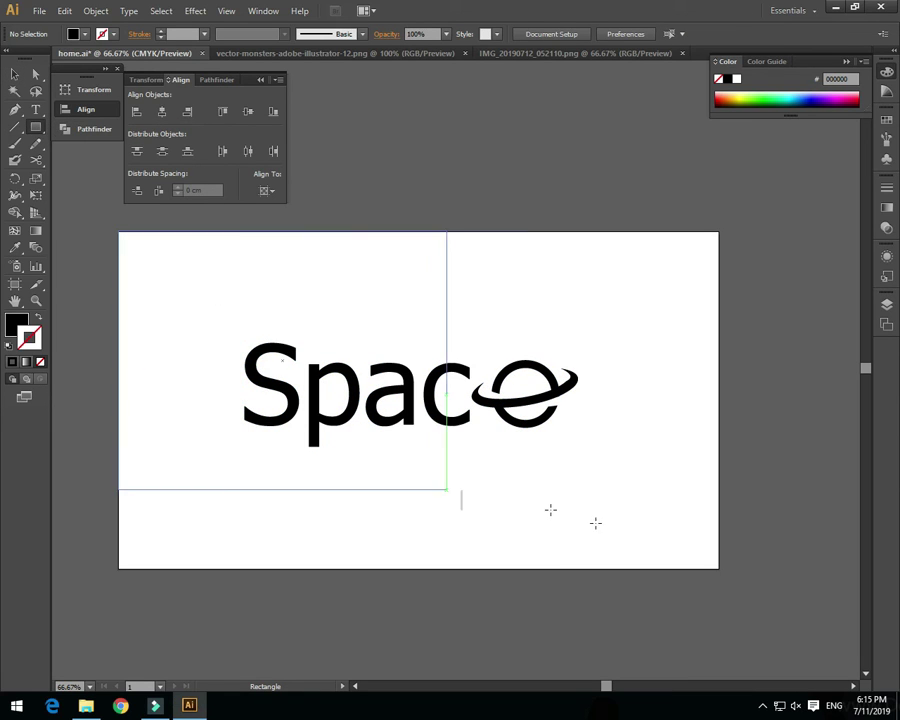
Step: Draw a rectangle covering the whole artboard and send it behind the logo
left_click_drag(117, 232, 718, 568)
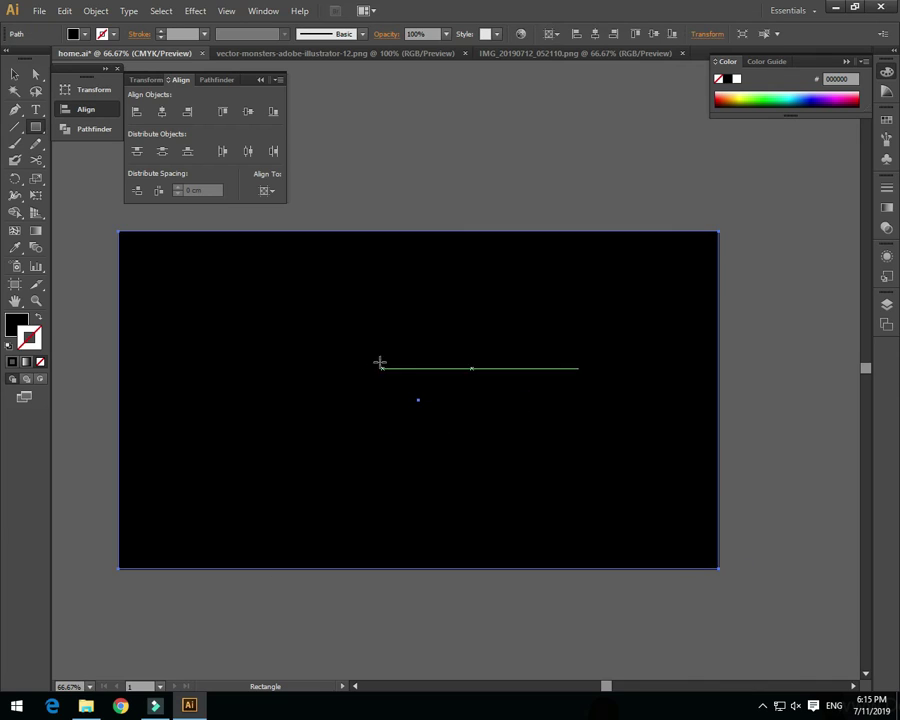
left_click(16, 75)
right_click(248, 350)
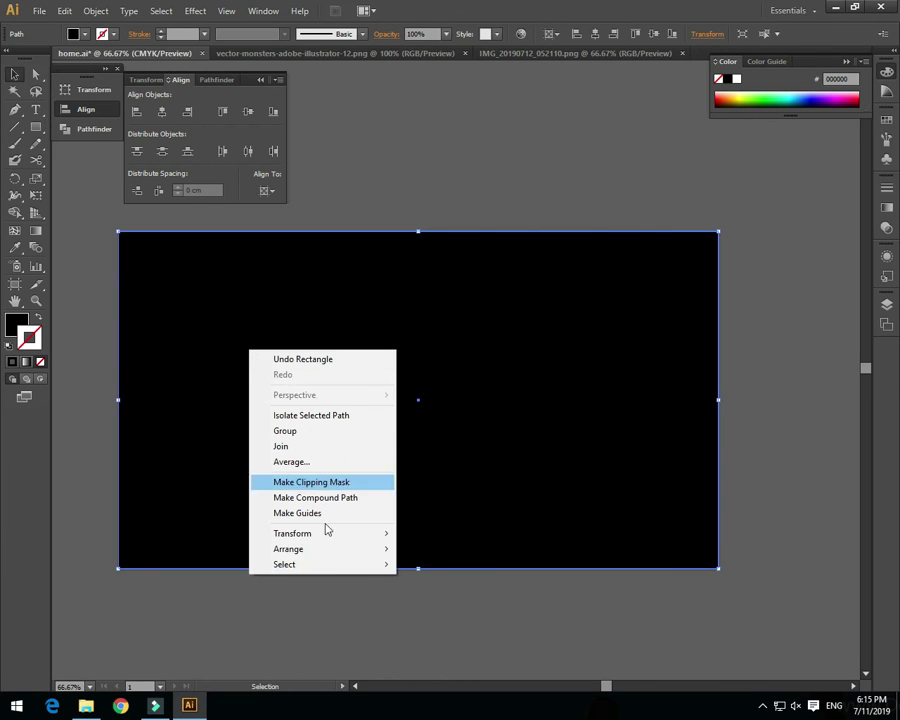
left_click(472, 597)
left_click(430, 604)
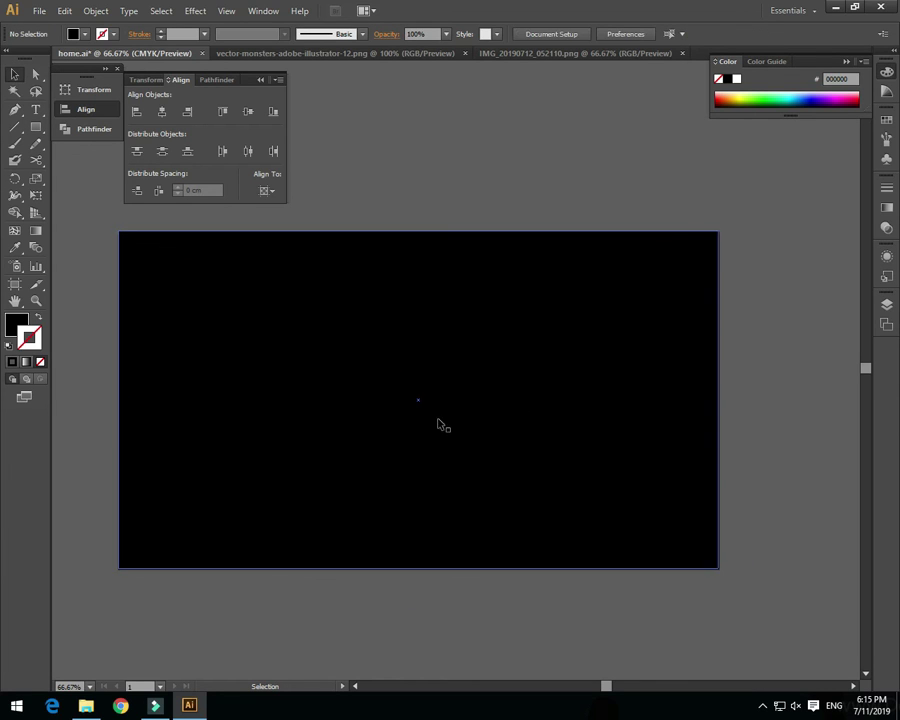
Step: Set the fill colour to a dark blue in the colour picker
double_click(17, 321)
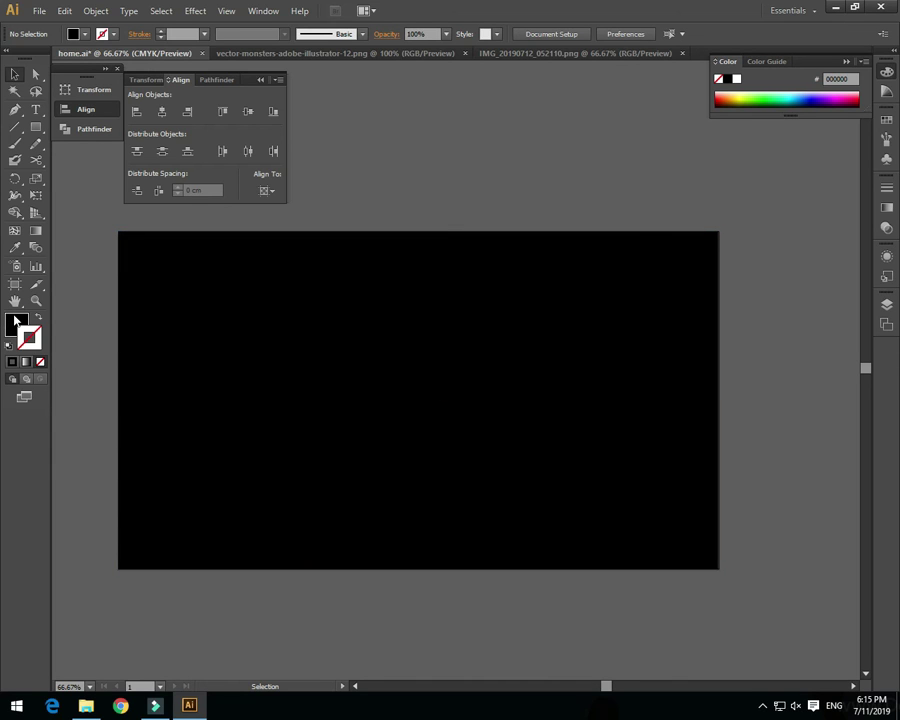
mouse_move(453, 391)
left_mouse_down()
mouse_move(474, 326)
mouse_move(476, 336)
left_mouse_up()
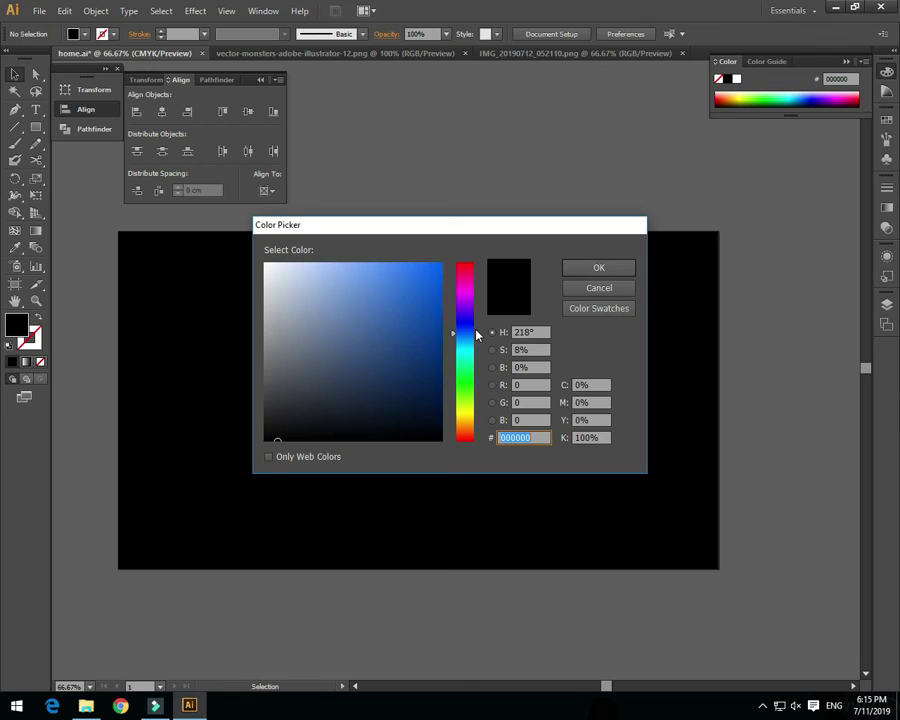
left_click_drag(406, 307, 403, 379)
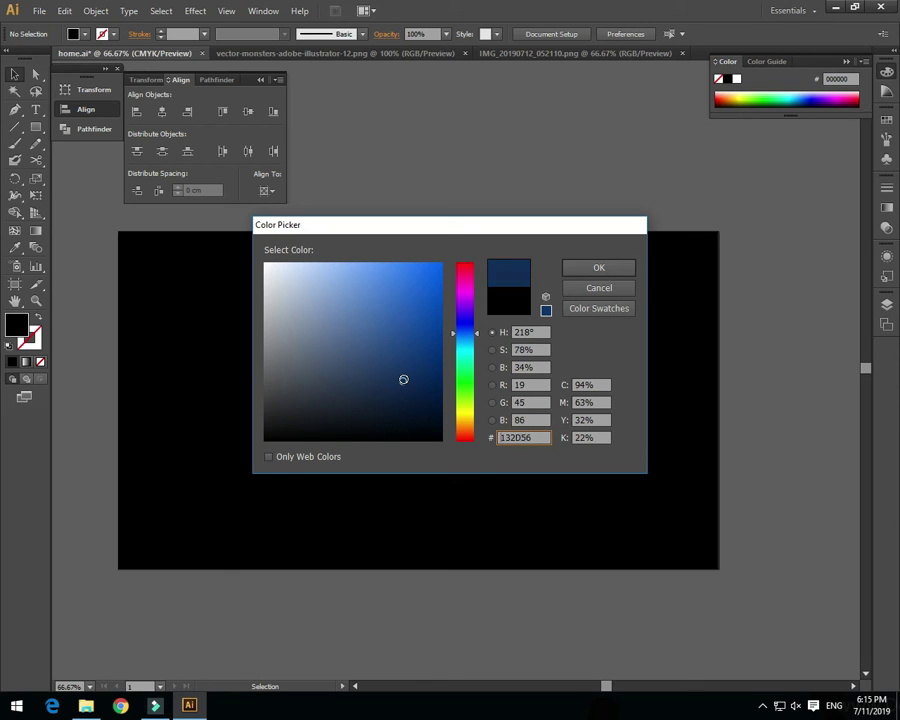
left_click(585, 272)
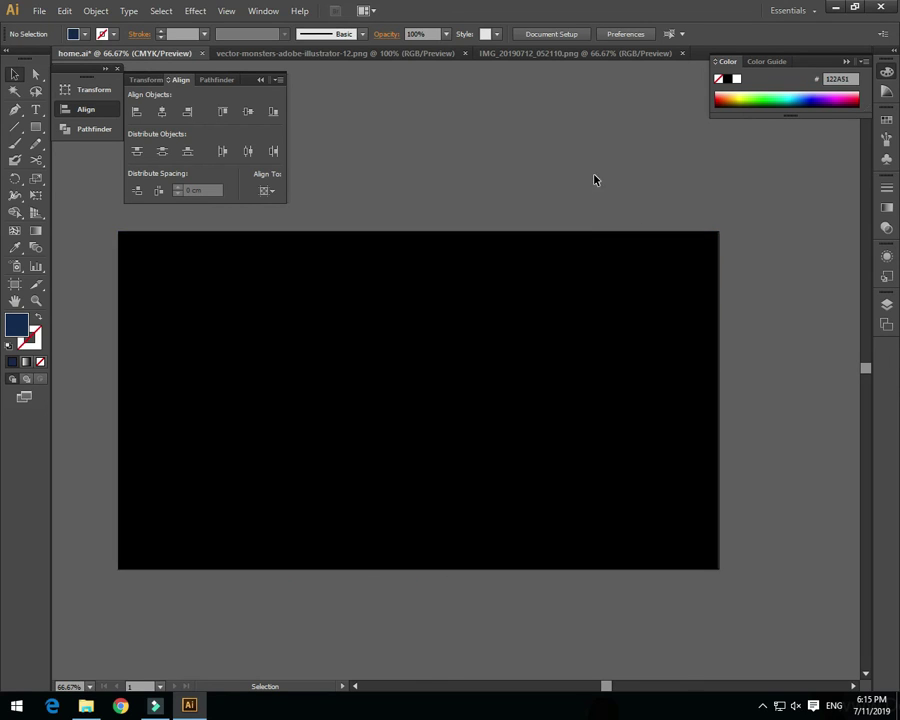
left_click(530, 320)
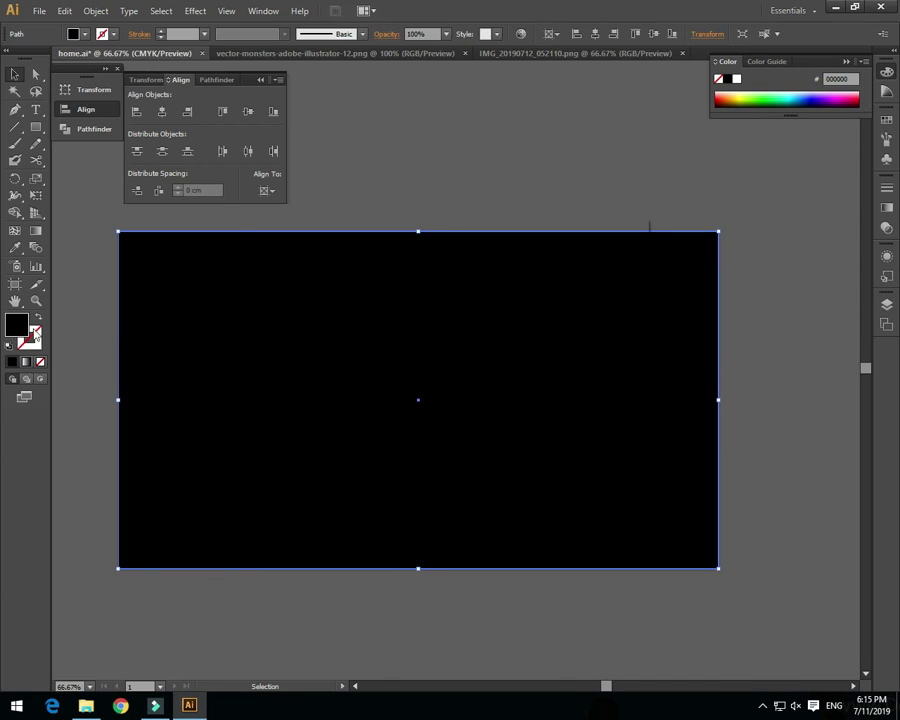
Step: Recolour the background rectangle's fill to a darker blue
double_click(16, 324)
left_click_drag(472, 380, 472, 324)
left_click(409, 341)
left_click_drag(409, 341, 412, 360)
left_click(590, 274)
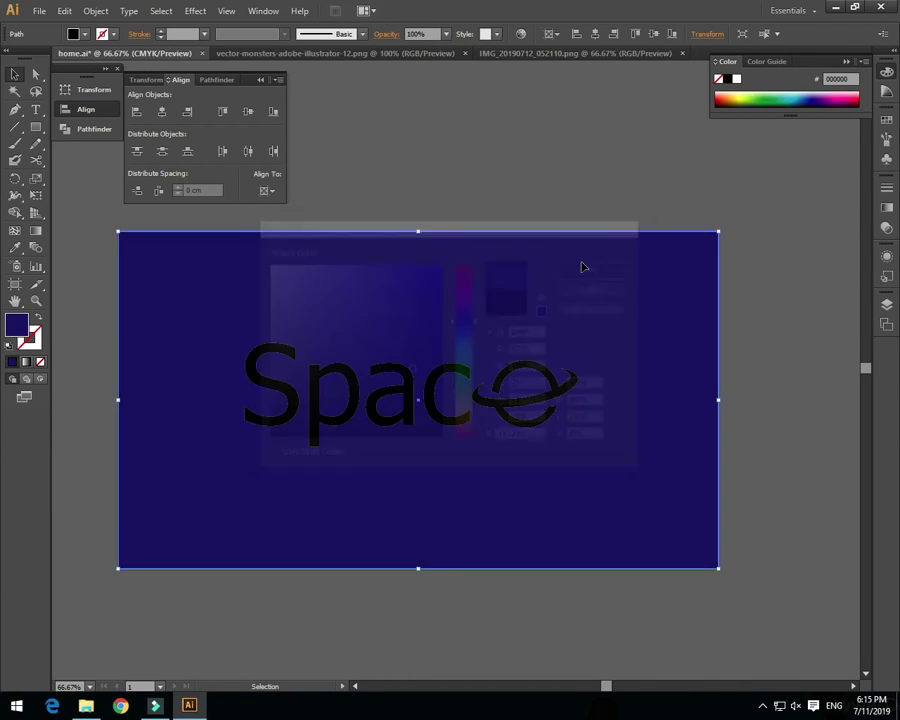
left_click(566, 196)
Step: Centre the Space logo group vertically and horizontally on the artboard
left_click(452, 374)
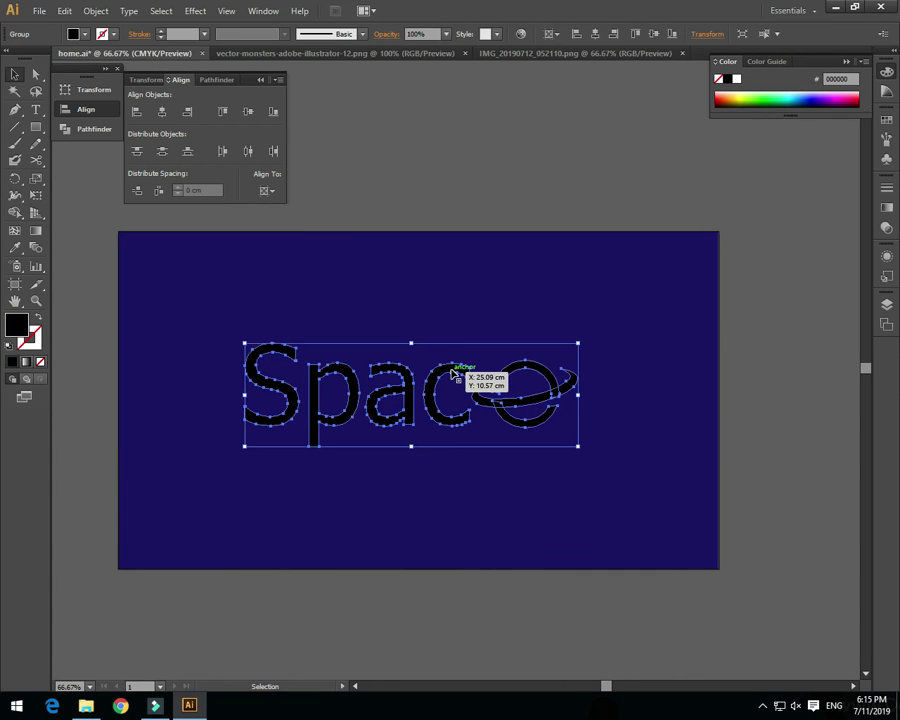
left_click(249, 112)
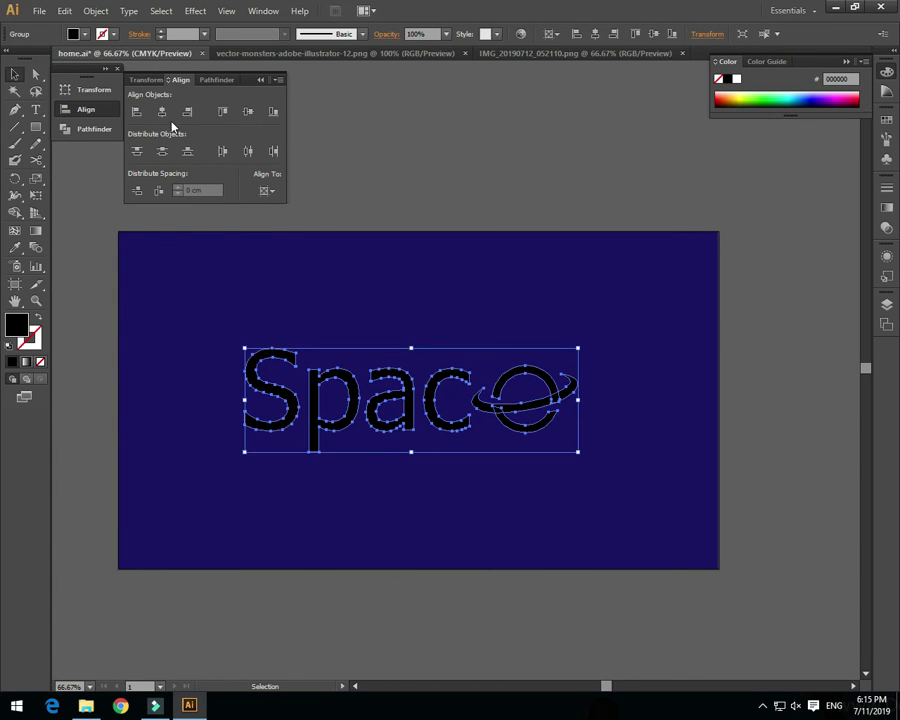
left_click(163, 112)
left_click(520, 206)
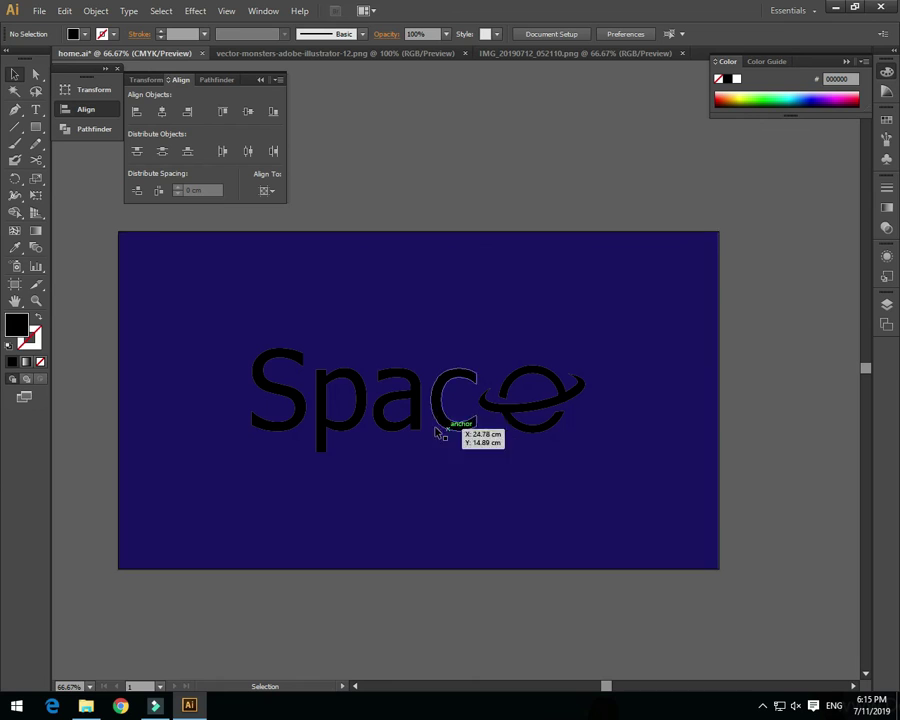
Step: Change the background rectangle's fill to a lighter steel blue (#508FFF)
left_click(270, 343)
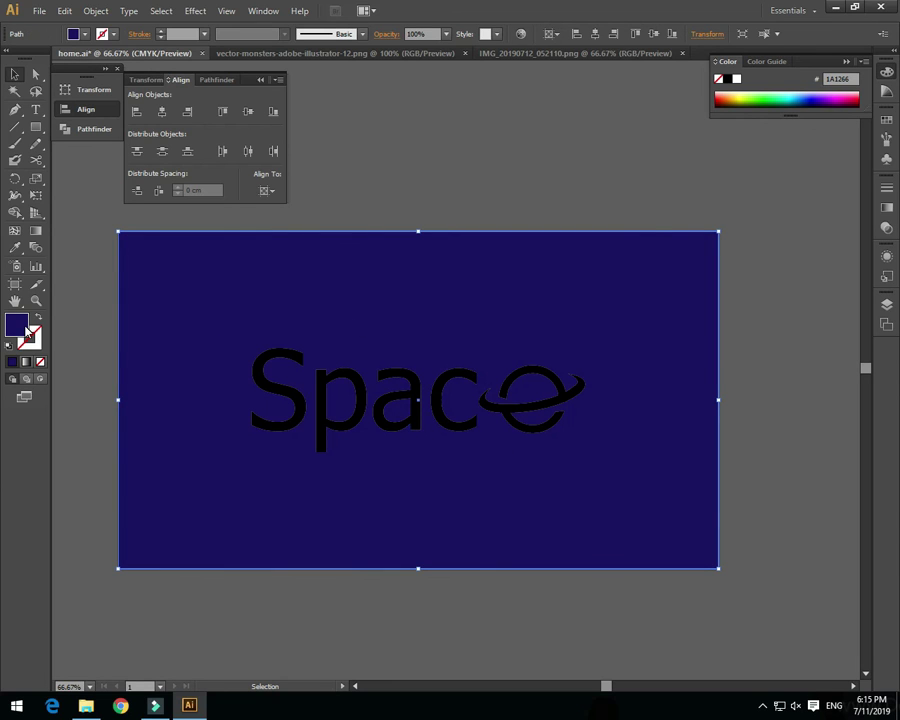
double_click(22, 326)
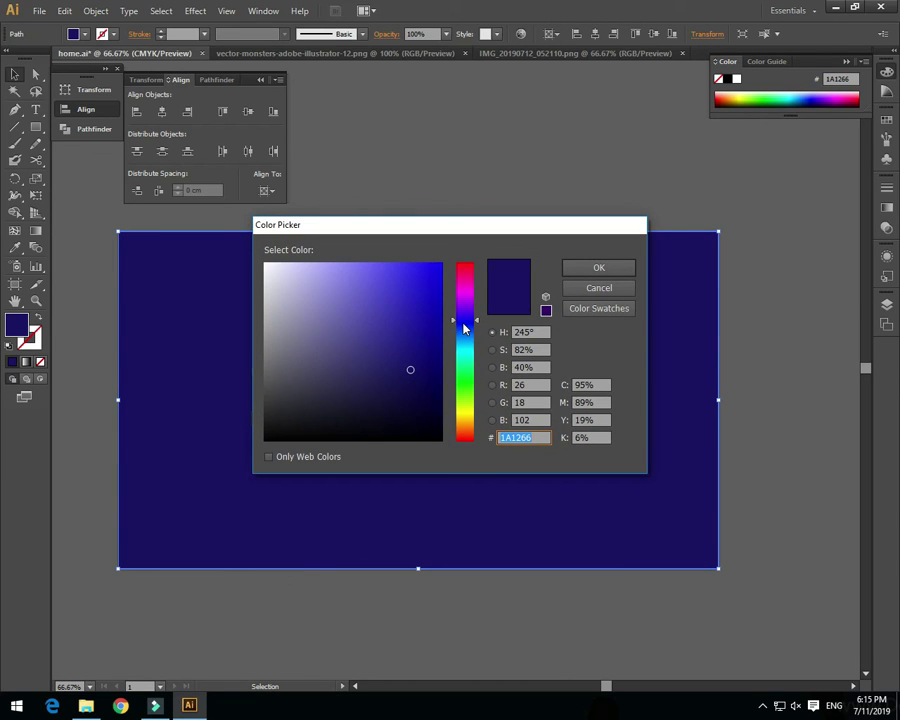
left_click_drag(464, 328, 464, 332)
left_click(435, 346)
left_click(404, 267)
left_click(585, 269)
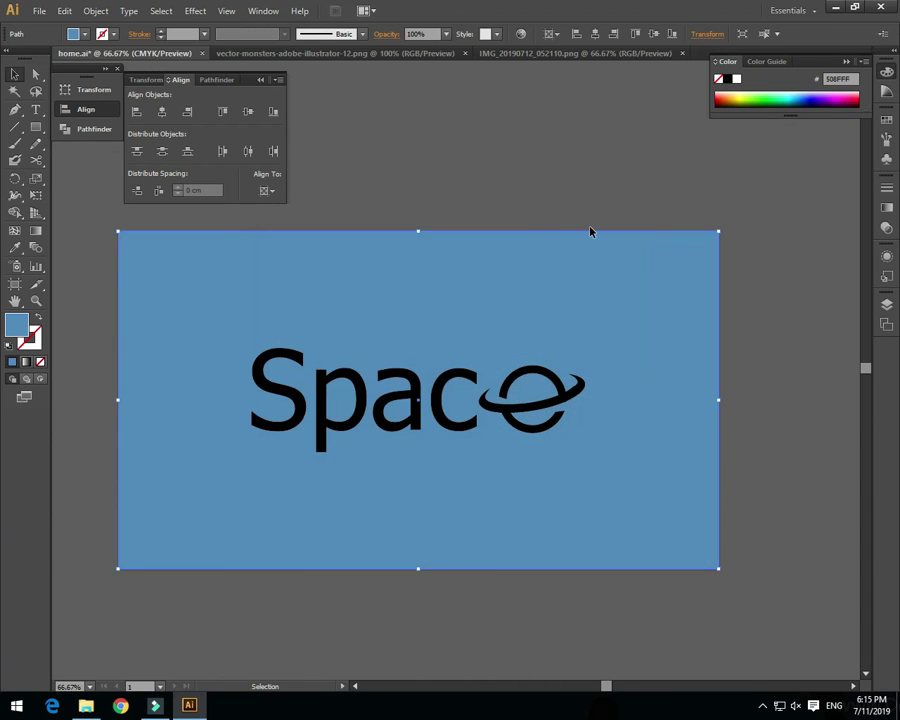
left_click(589, 228)
left_click(497, 395)
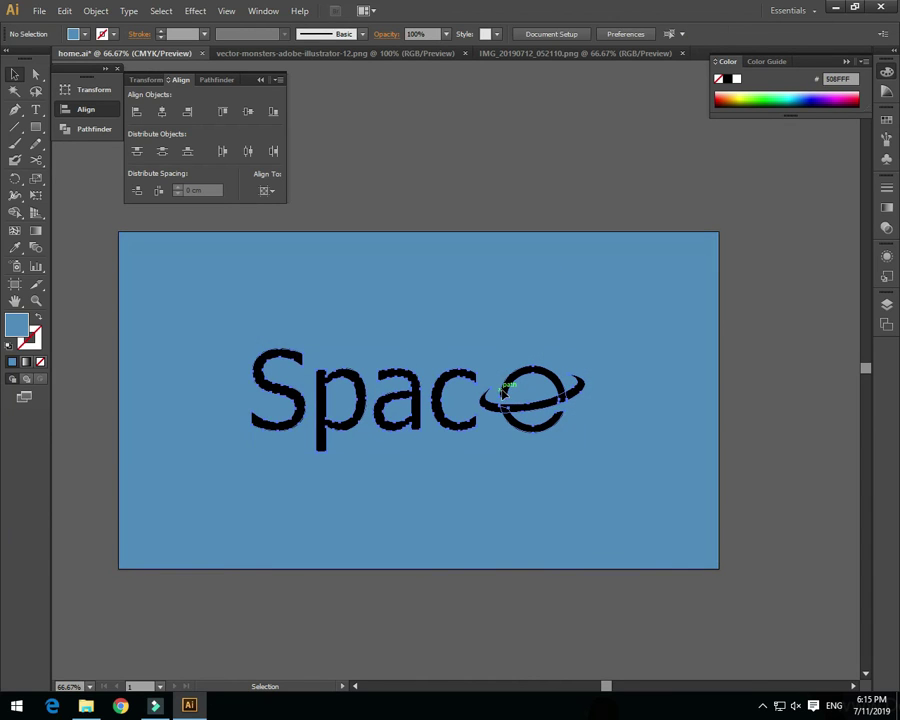
Step: Fill the Space logo with white #FFFFFF, collapse the align options, and fit the artboard with Ctrl+0
double_click(14, 325)
left_click_drag(307, 362, 257, 247)
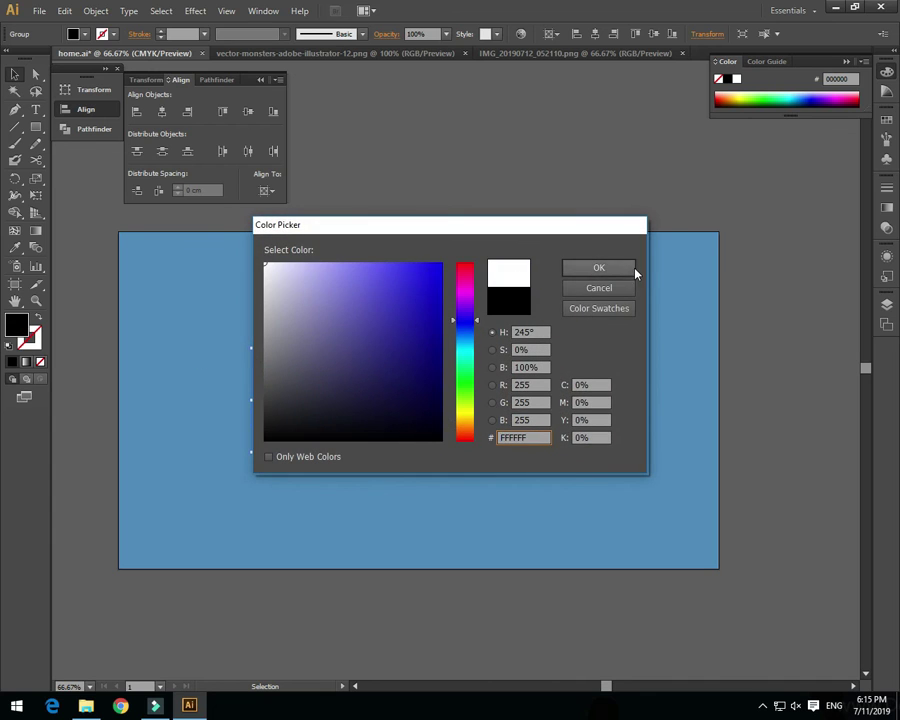
left_click(623, 267)
left_click(552, 205)
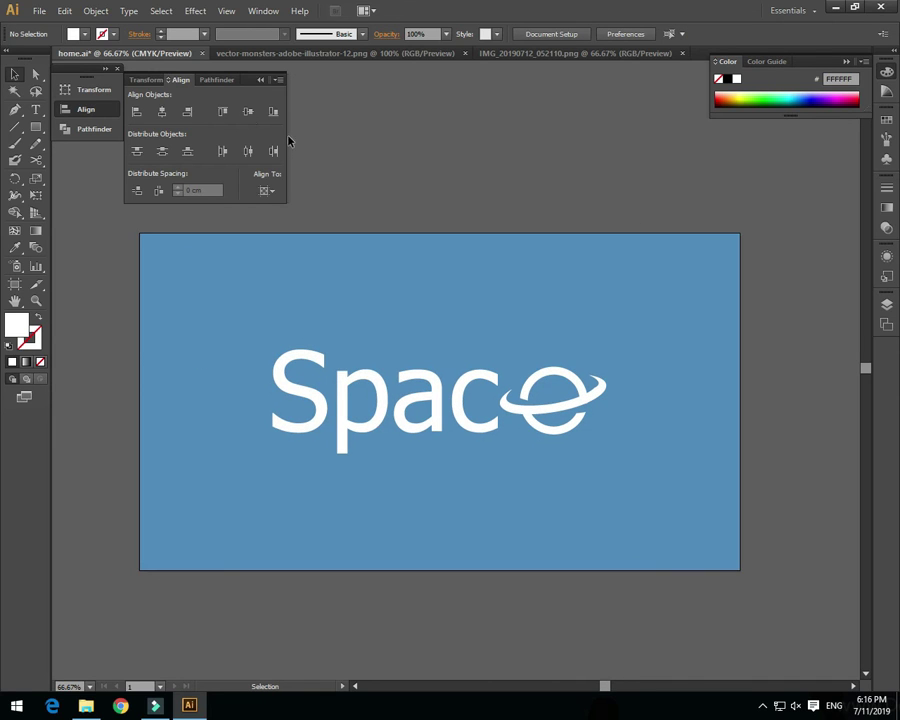
left_click(260, 80)
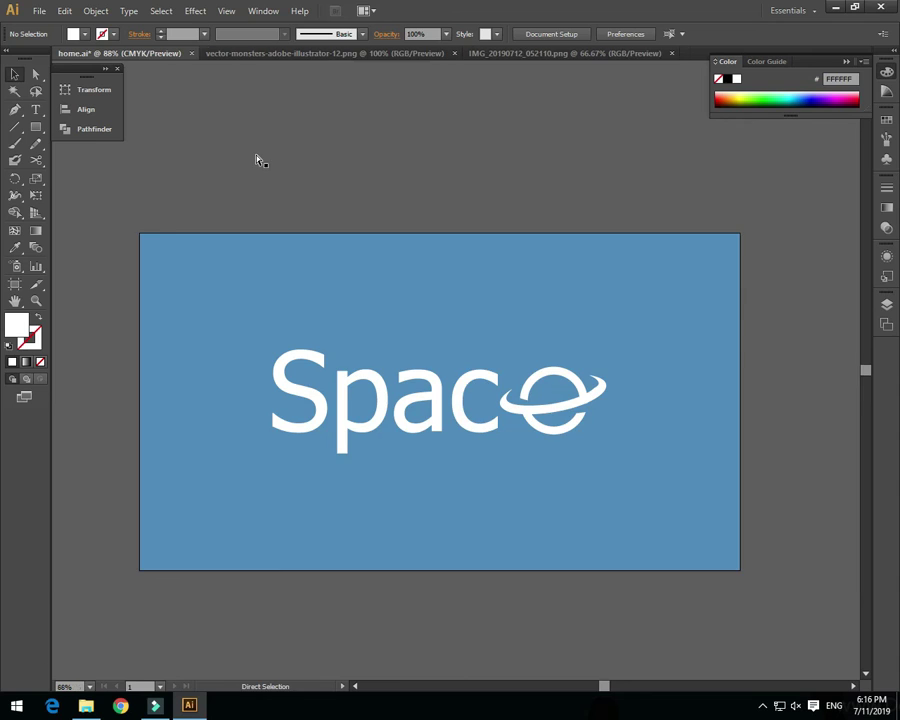
key("ctrl+0")
left_click(767, 712)
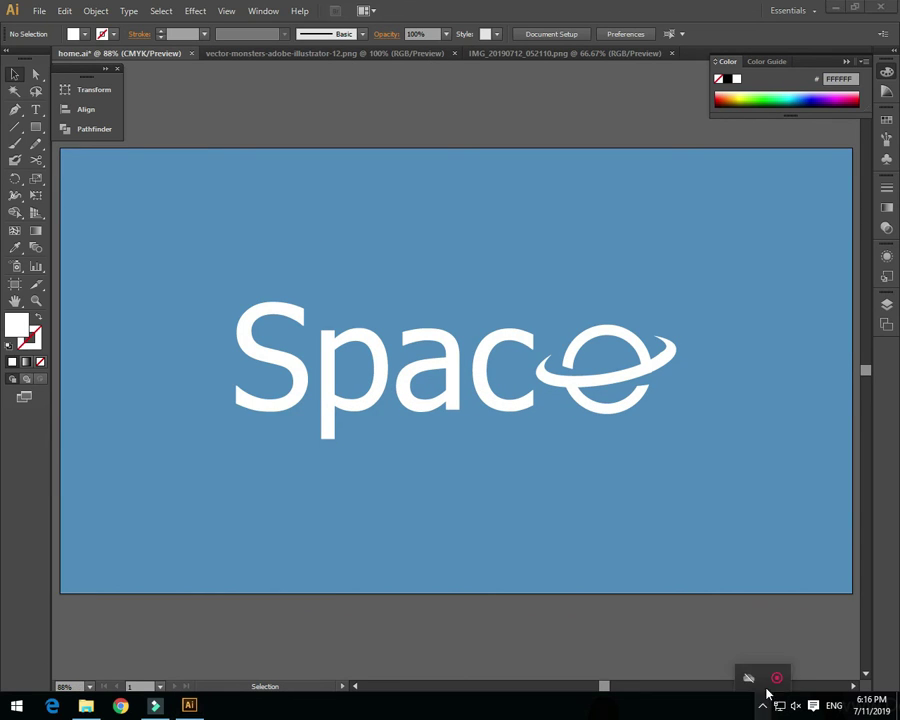